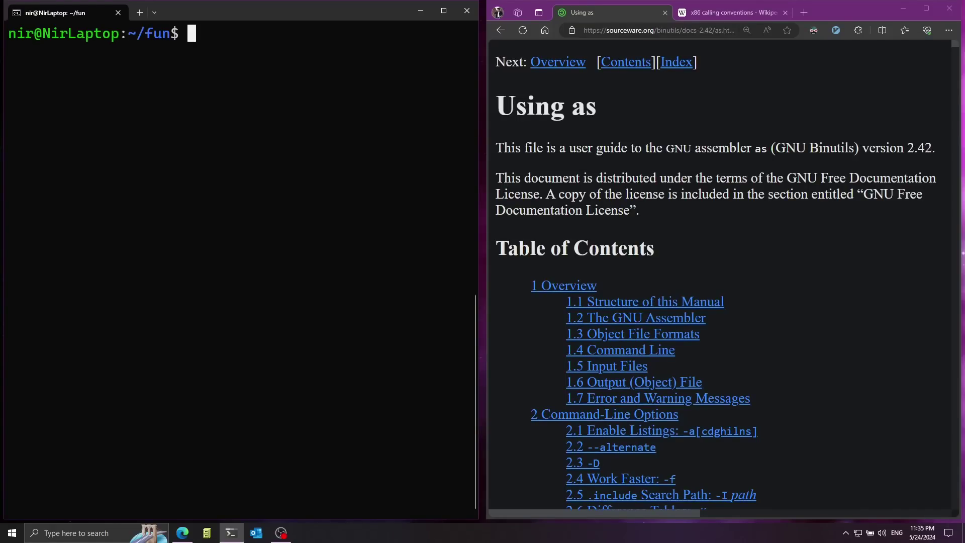
# Step: Skim the GNU assembler guide in the browser
pyautogui.click(607, 143)
pyautogui.moveTo(678, 150); pyautogui.dragTo(840, 147)
pyautogui.click(783, 156)
pyautogui.click(841, 143)
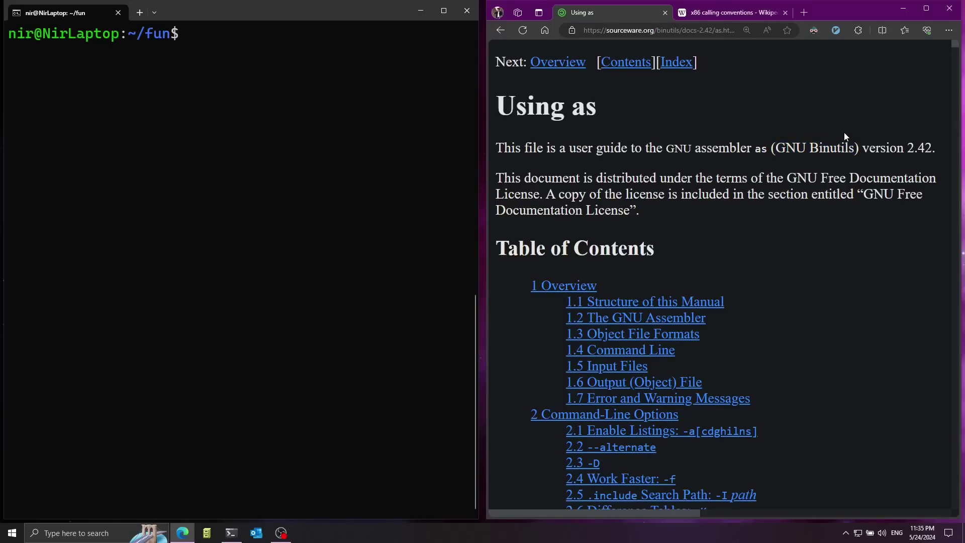
# Step: Run 'vim ext.s' in the terminal to create the empty assembly file
pyautogui.click(286, 99)
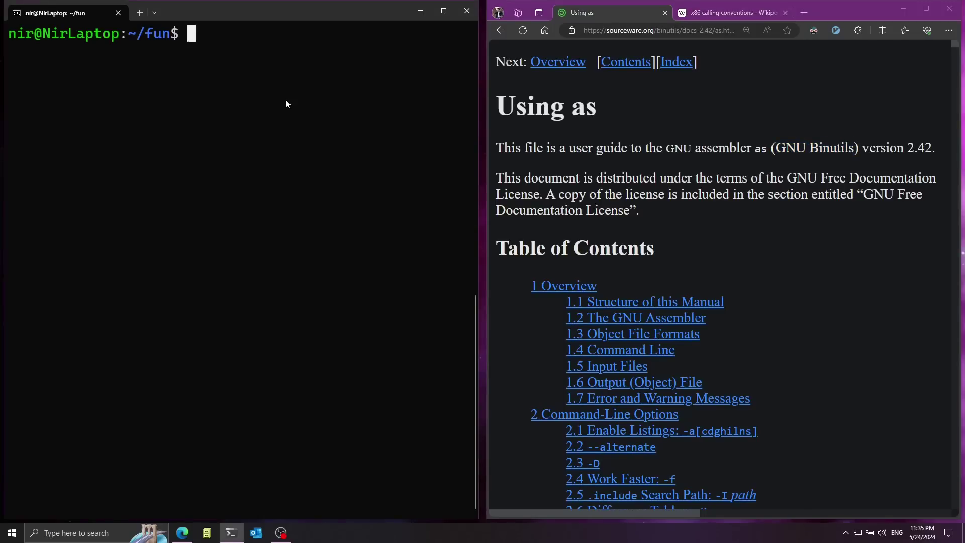
pyautogui.write('vim ex')
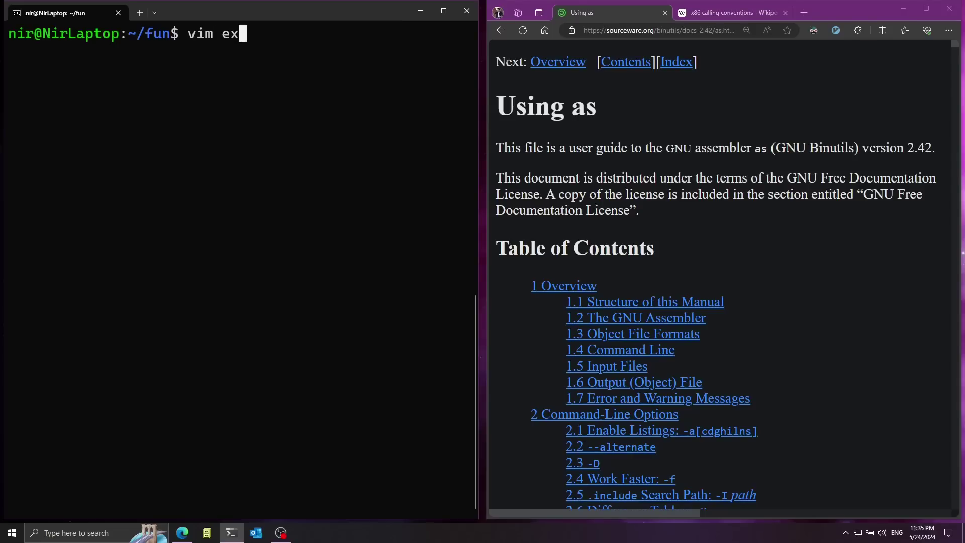
pyautogui.write('t.s')
pyautogui.press('Return')
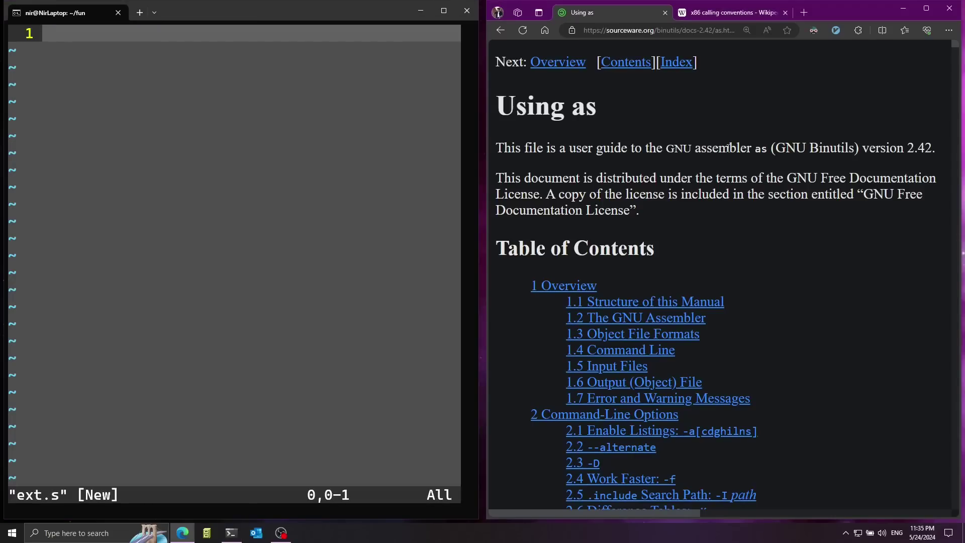
pyautogui.moveTo(666, 148); pyautogui.dragTo(751, 147)
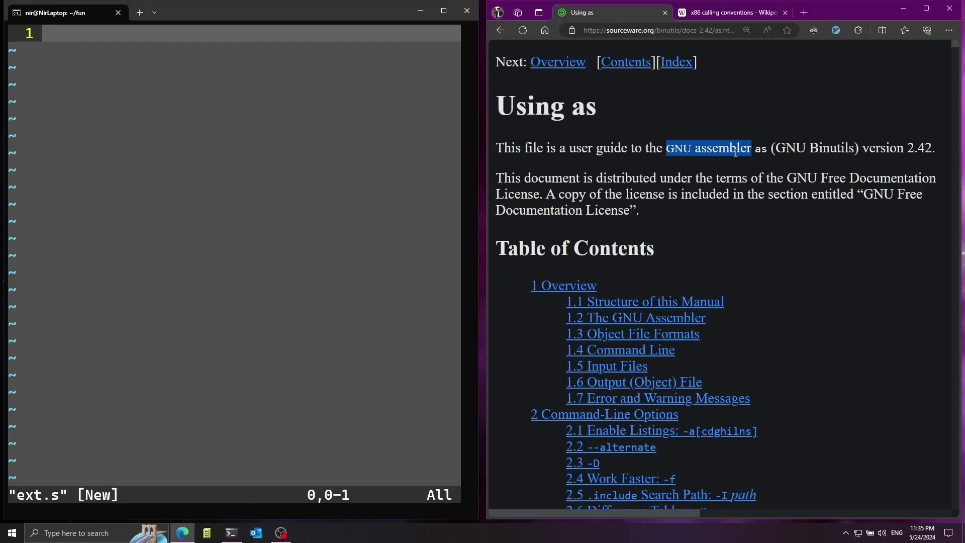
pyautogui.click(719, 148)
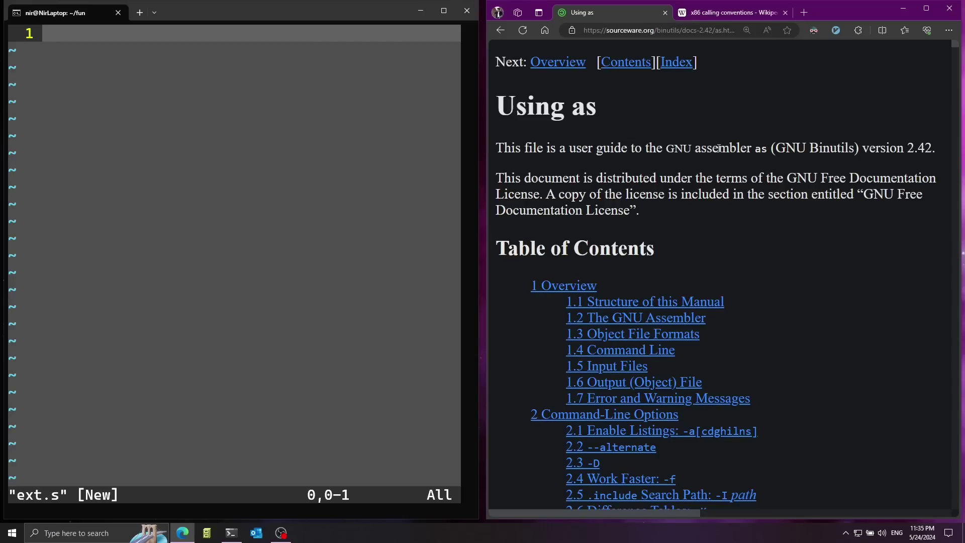
# Step: Look up intel_syntax noprefix in the guide and begin ext.s with '.intel_syntax noprefix'
pyautogui.hotkey('ctrl', 'f')
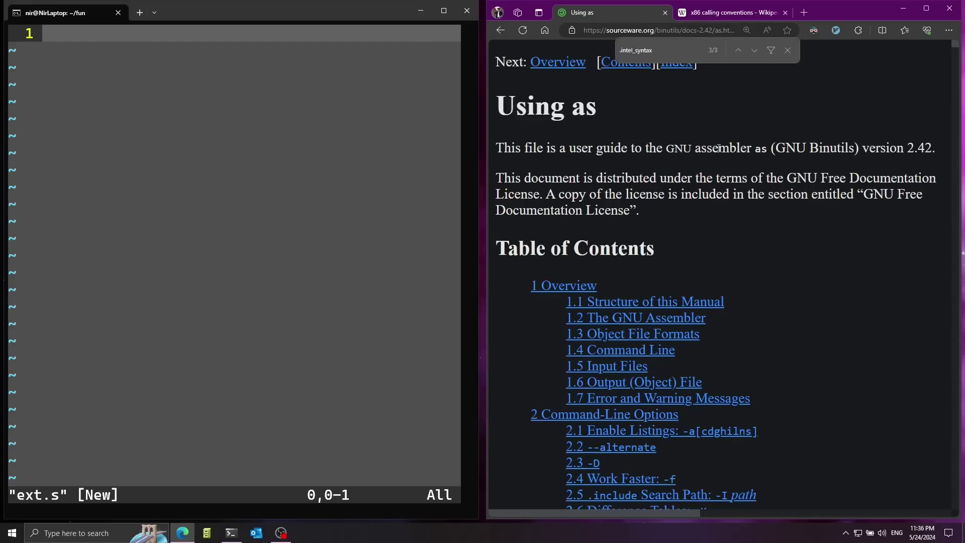
pyautogui.write('intel_synta')
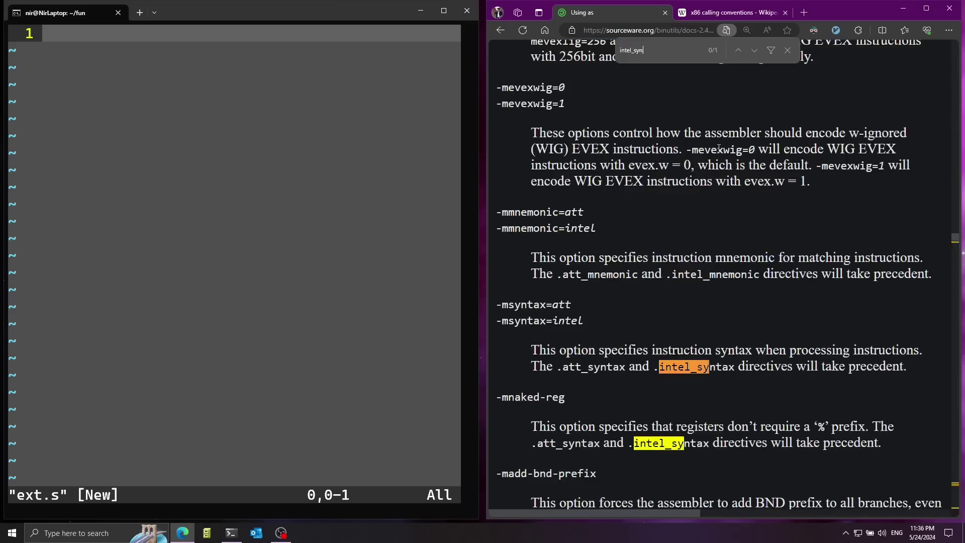
pyautogui.write('x')
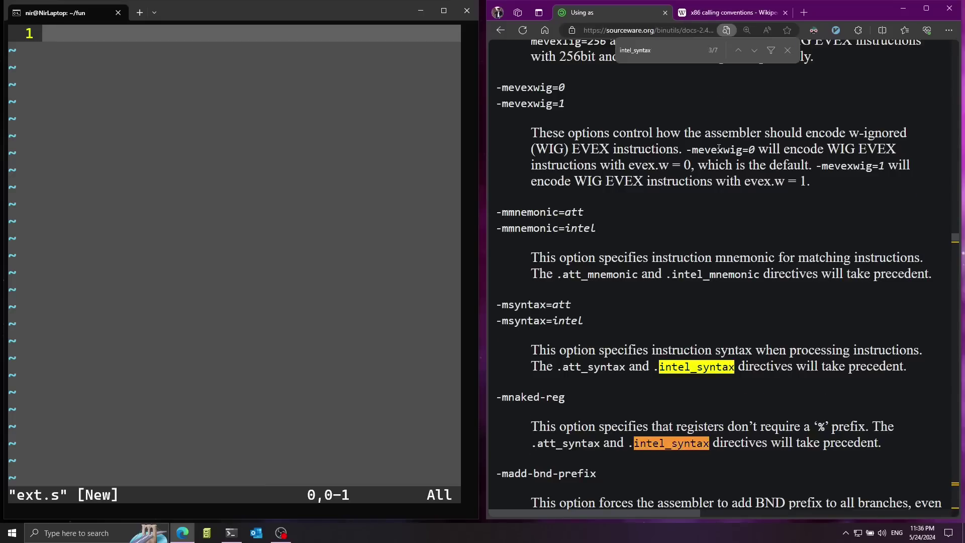
pyautogui.write('.')
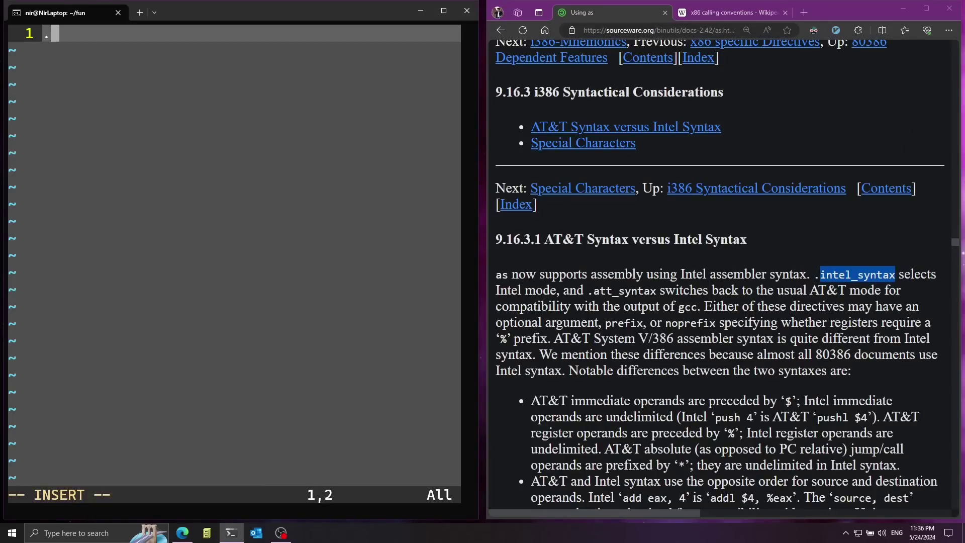
pyautogui.write('intel_syntax')
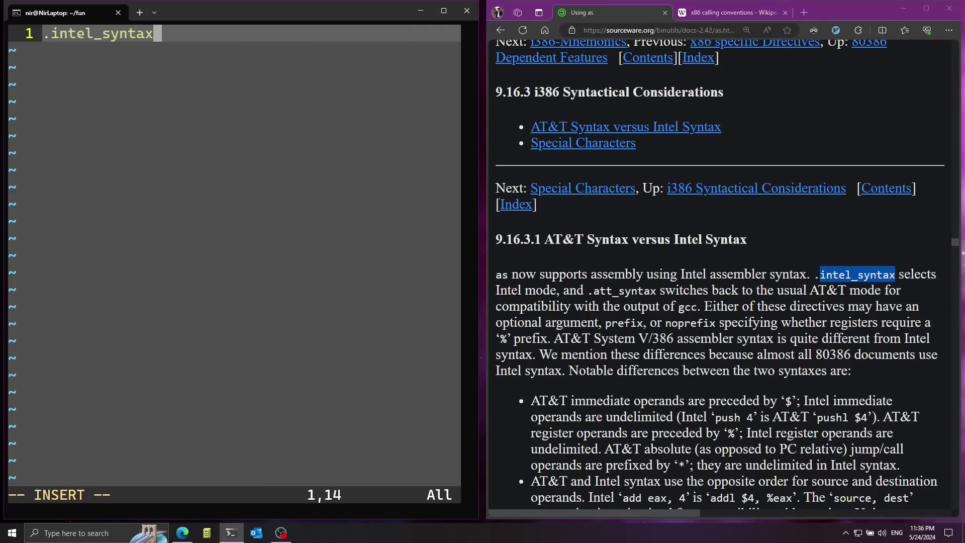
pyautogui.doubleClick(688, 323)
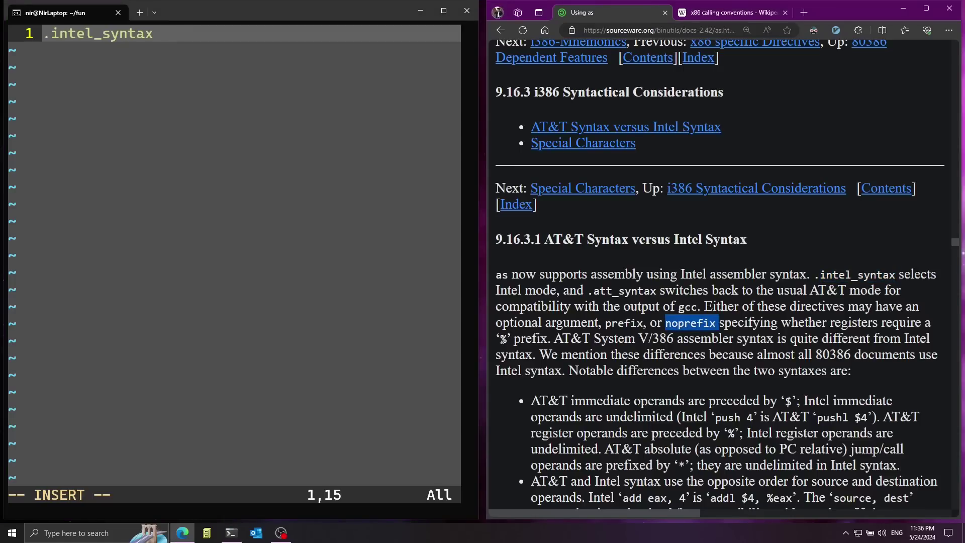
pyautogui.doubleClick(503, 337)
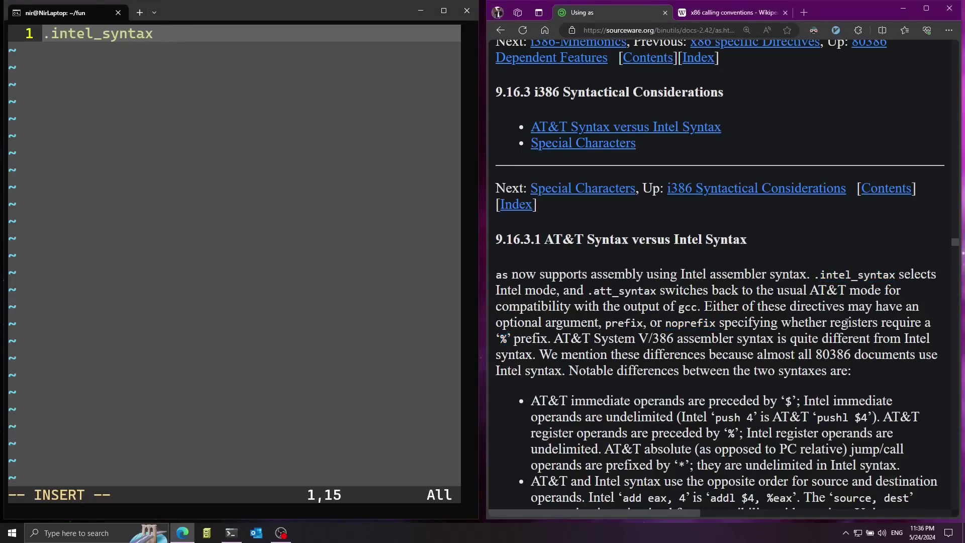
pyautogui.click(122, 115)
pyautogui.write('noprefix')
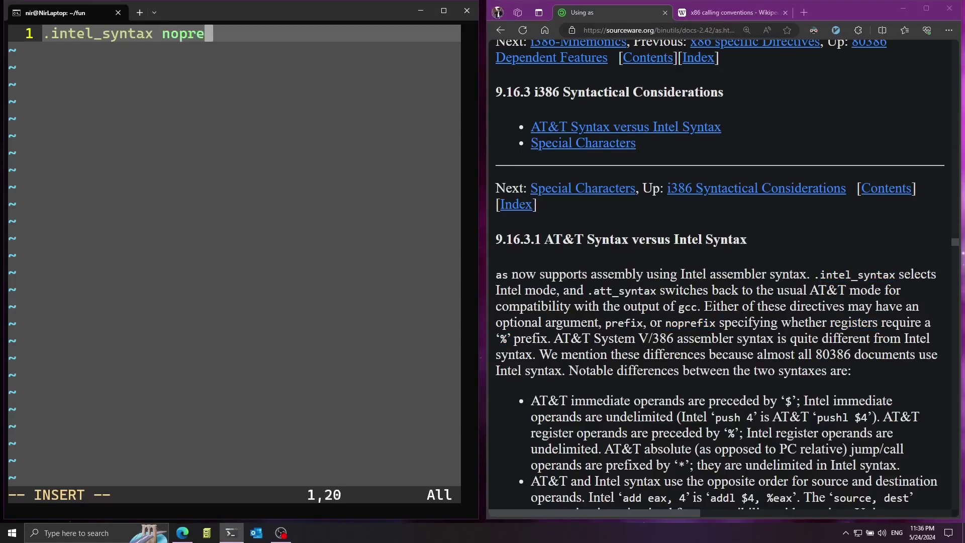
pyautogui.press('Return')
pyautogui.press('Return')
pyautogui.write('.text')
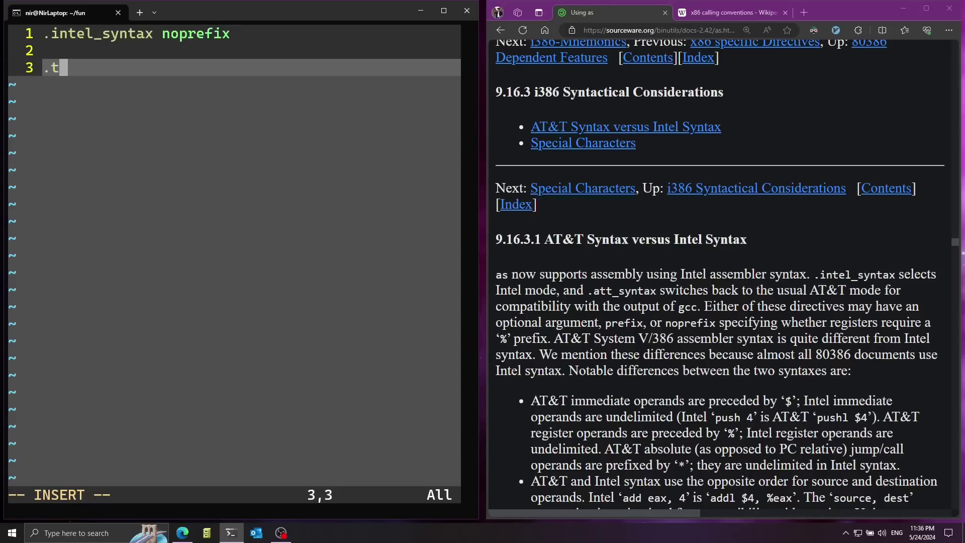
# Step: Add '.text' and an 'addNumbers:' label with an empty indented line beneath
pyautogui.press('Return')
pyautogui.press('Return')
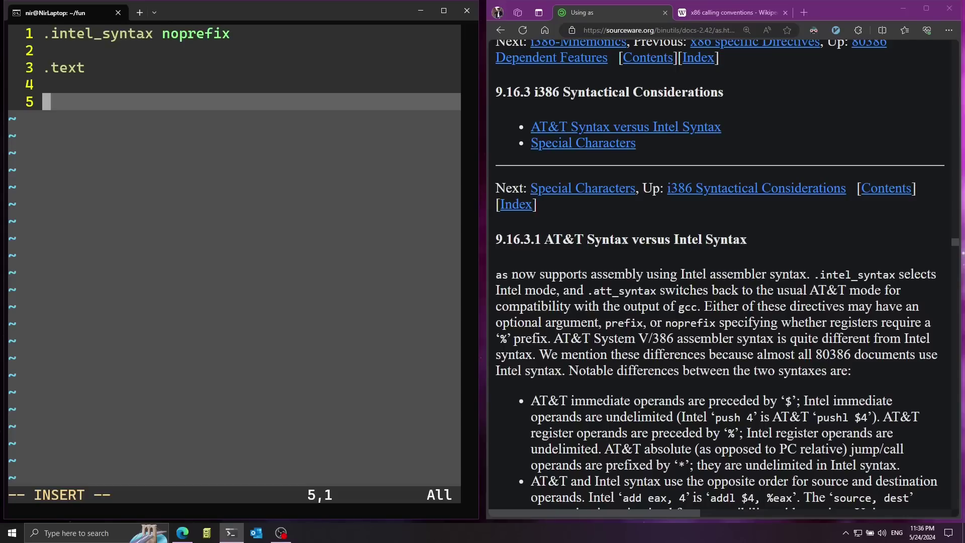
pyautogui.write('addNu')
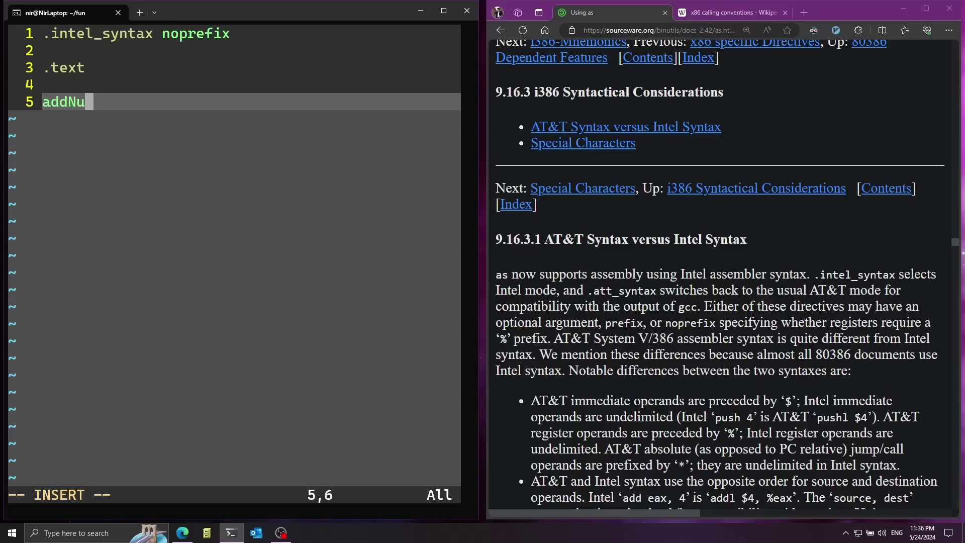
pyautogui.write('mbers:')
pyautogui.press('Return')
pyautogui.press('Tab')
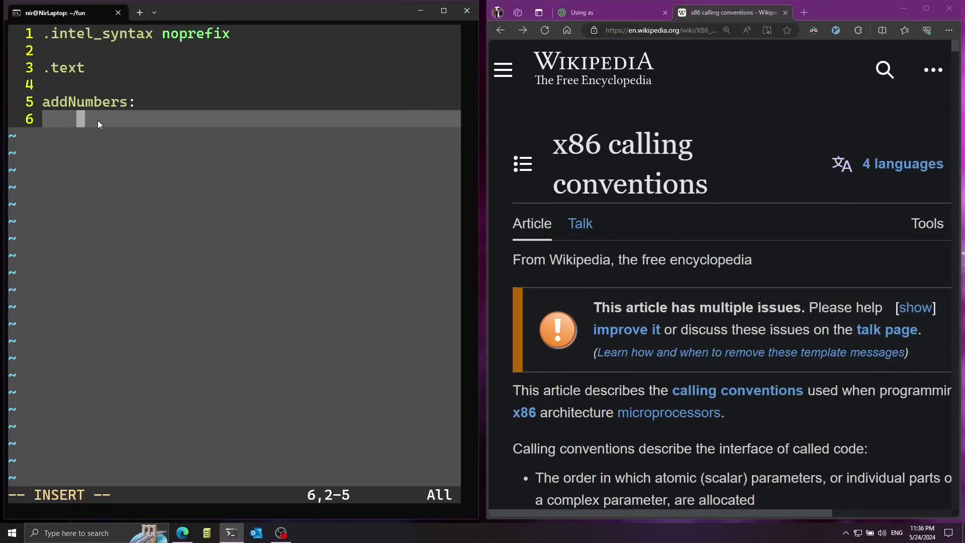
pyautogui.click(522, 164)
pyautogui.scroll(-1, 610, 362)
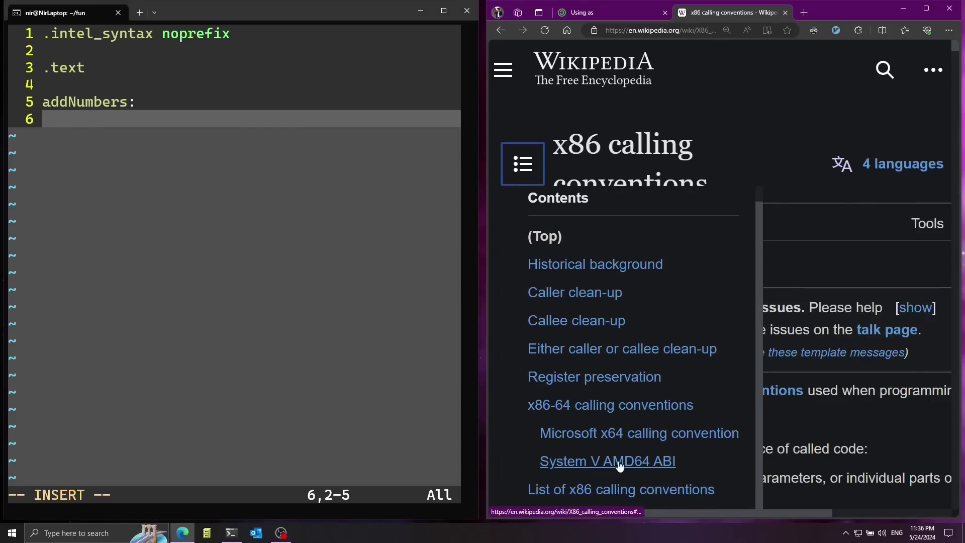
# Step: Jump to the System V AMD64 ABI section and read its argument register row
pyautogui.click(644, 462)
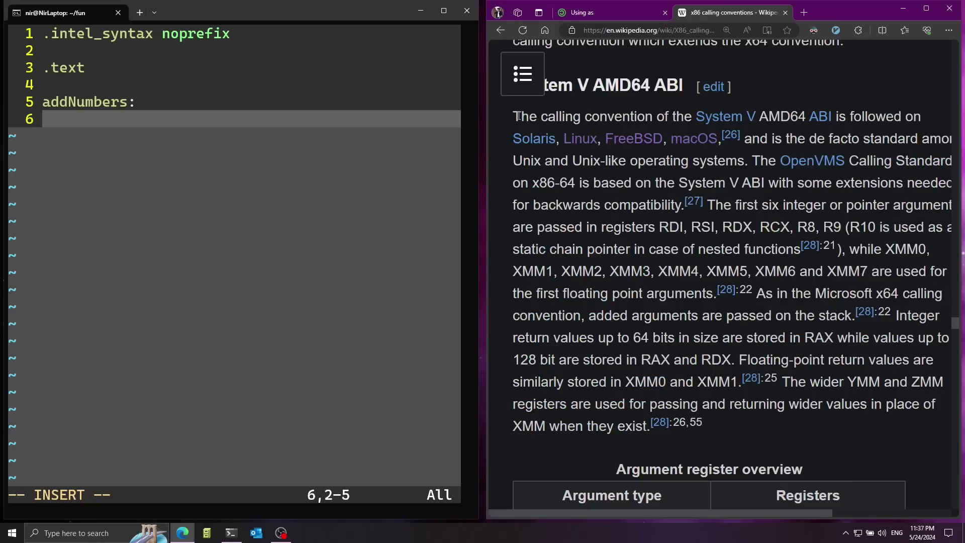
pyautogui.moveTo(585, 117)
pyautogui.mouseDown()
pyautogui.moveTo(560, 148)
pyautogui.moveTo(716, 167)
pyautogui.mouseUp()
pyautogui.click(562, 146)
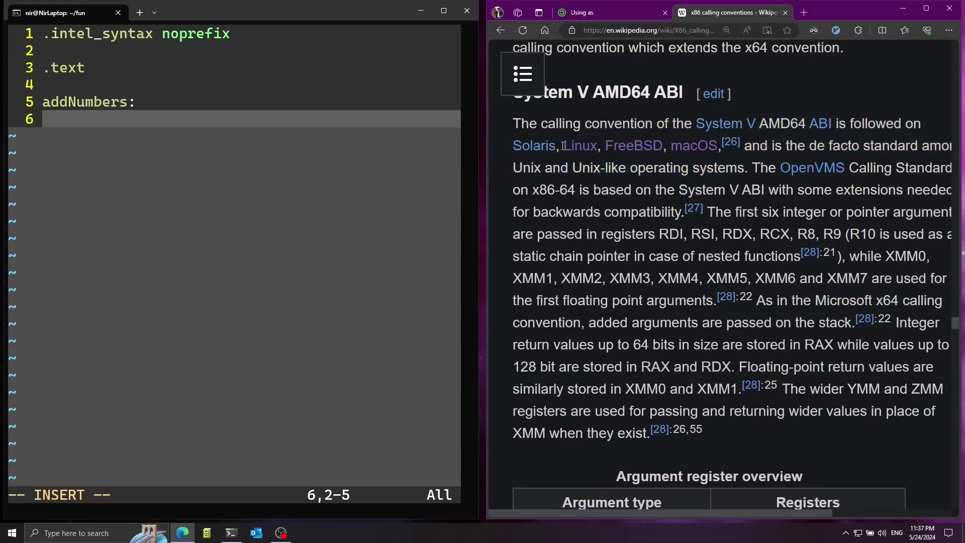
pyautogui.scroll(-4, 609, 172)
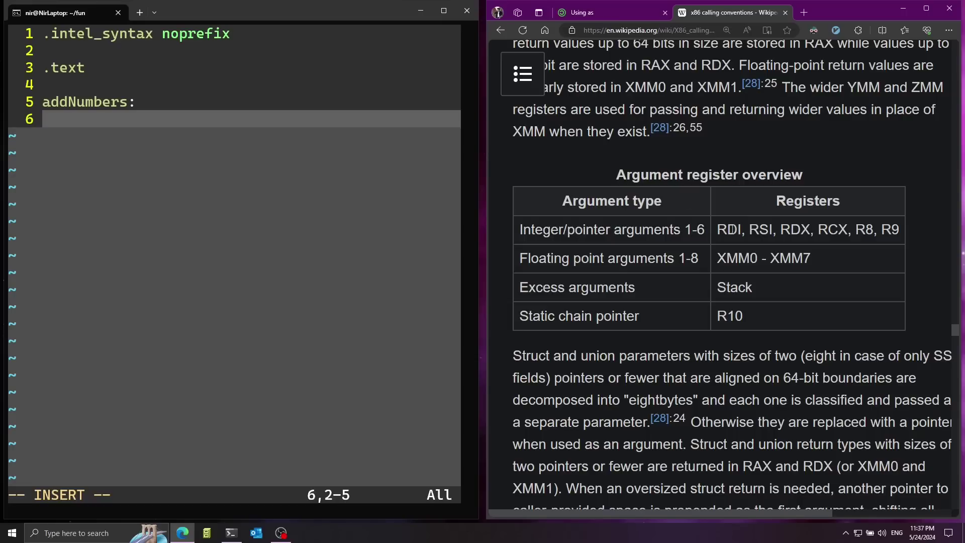
pyautogui.moveTo(718, 230); pyautogui.dragTo(852, 229)
pyautogui.click(732, 230)
# Step: Highlight RDI and RSI as the first two argument registers
pyautogui.doubleClick(728, 229)
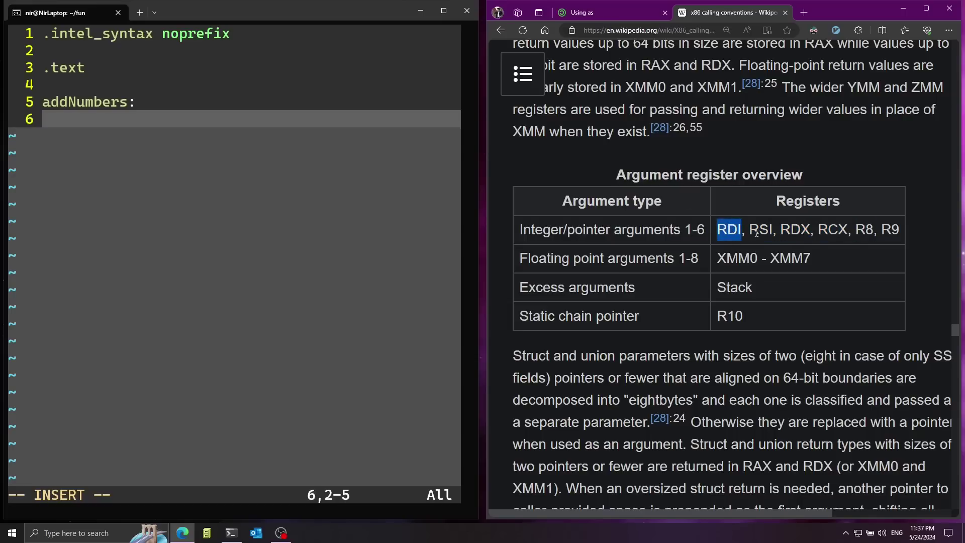
pyautogui.click(757, 233)
pyautogui.doubleClick(760, 229)
pyautogui.moveTo(781, 229); pyautogui.dragTo(873, 230)
pyautogui.click(732, 230)
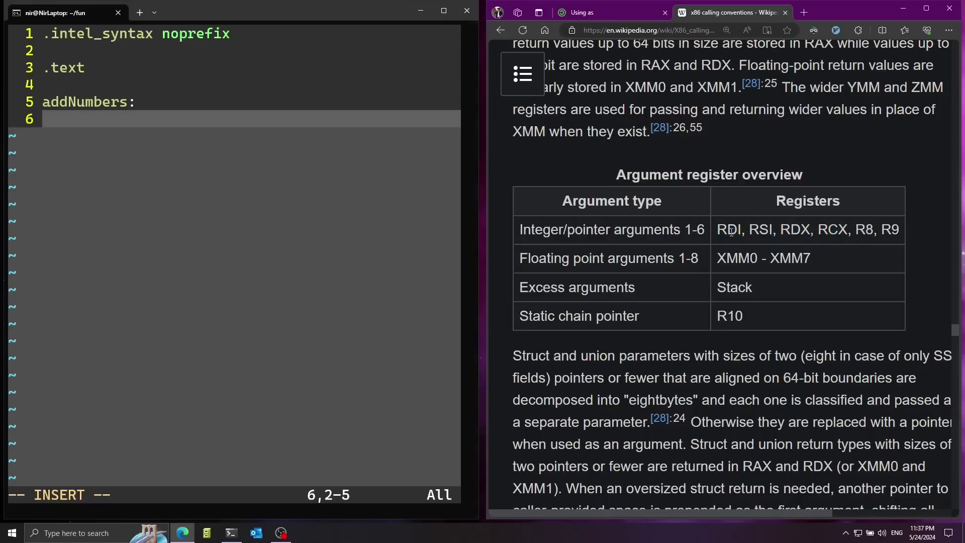
pyautogui.moveTo(718, 230); pyautogui.dragTo(771, 232)
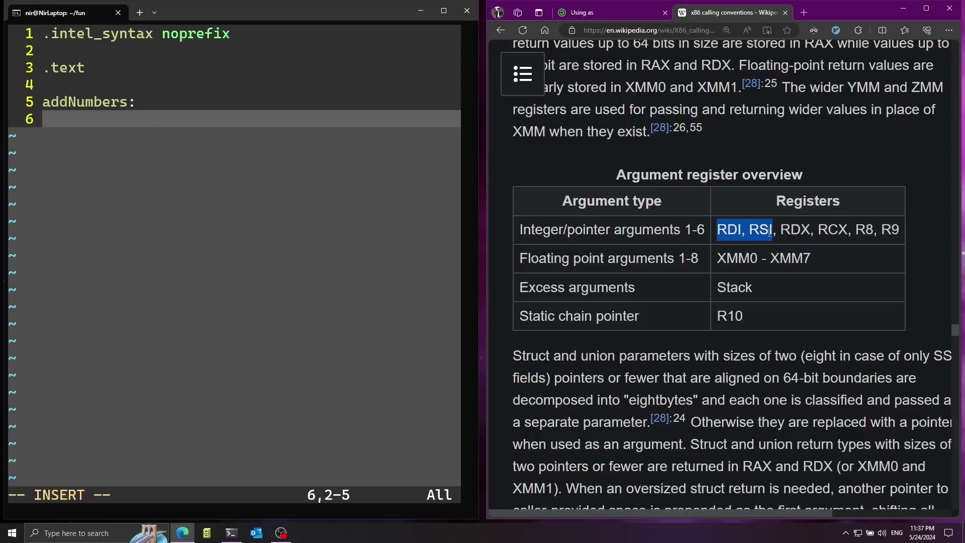
pyautogui.click(286, 140)
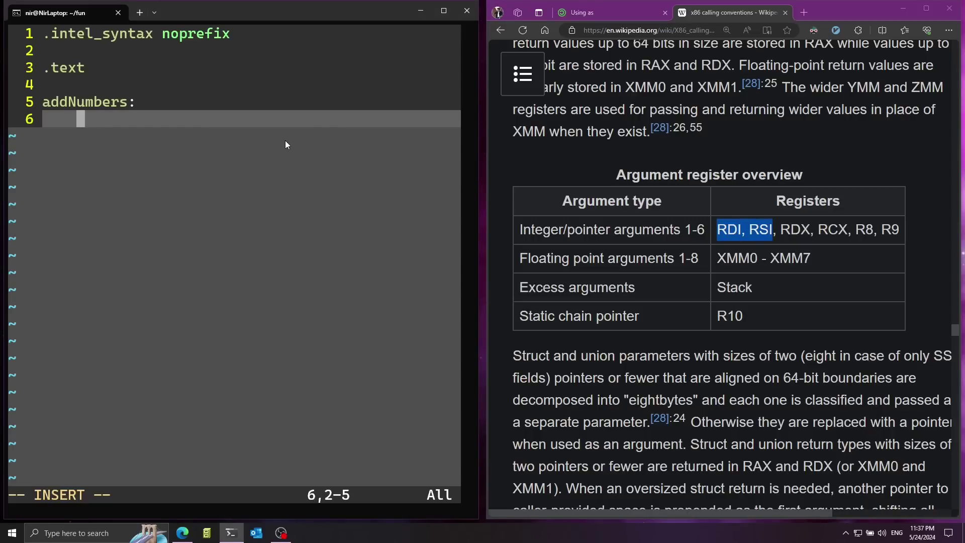
pyautogui.write('add ')
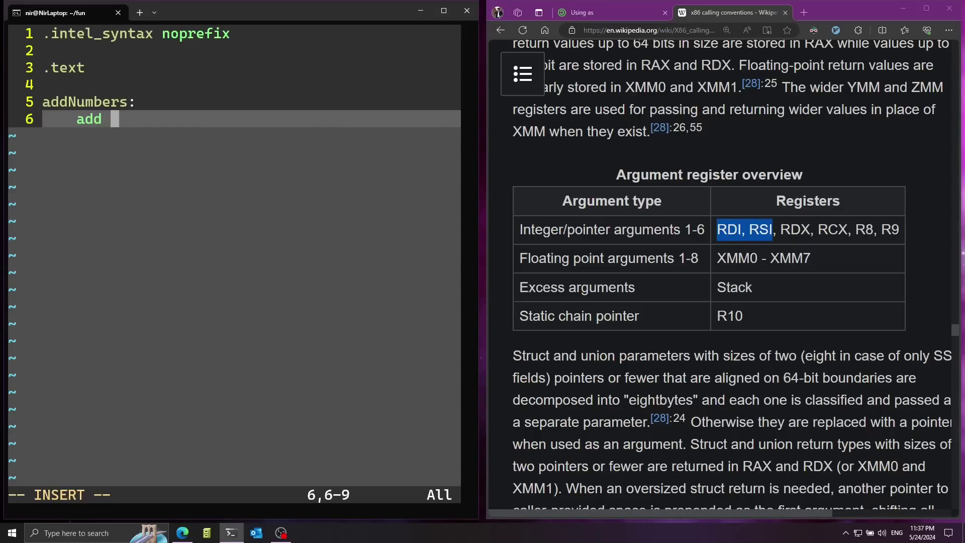
pyautogui.write('rdi')
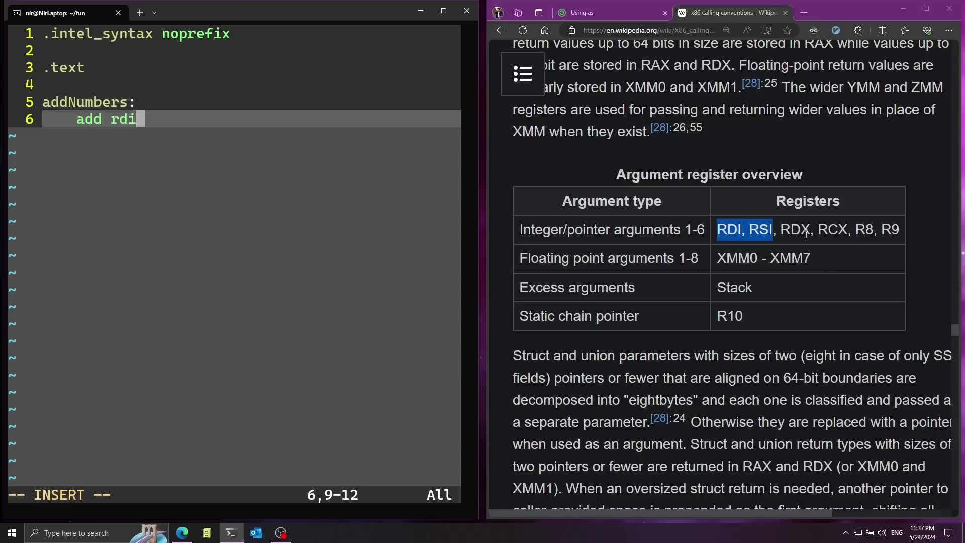
# Step: Write 'add rdi, rsi' as the first line of the addNumbers body
pyautogui.doubleClick(728, 230)
pyautogui.doubleClick(761, 229)
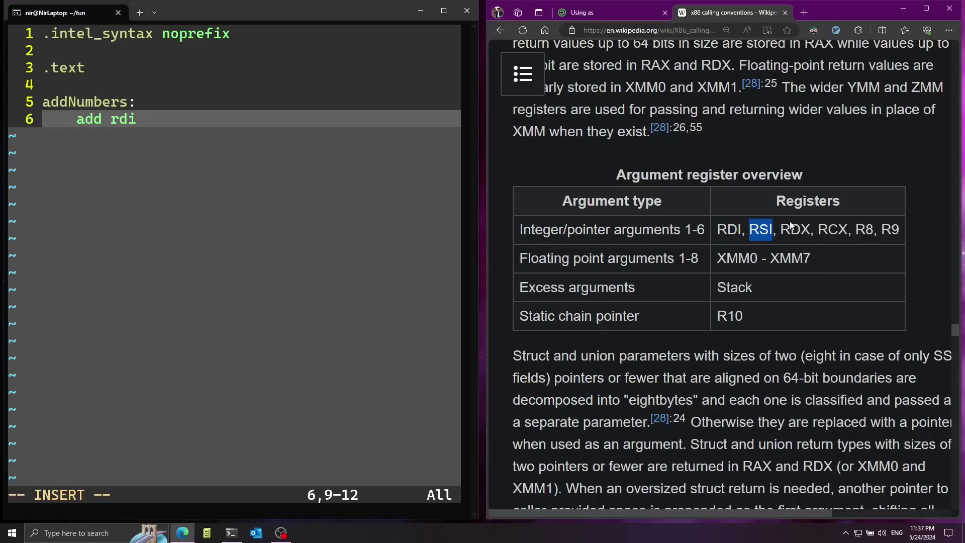
pyautogui.click(142, 119)
pyautogui.write(', rs')
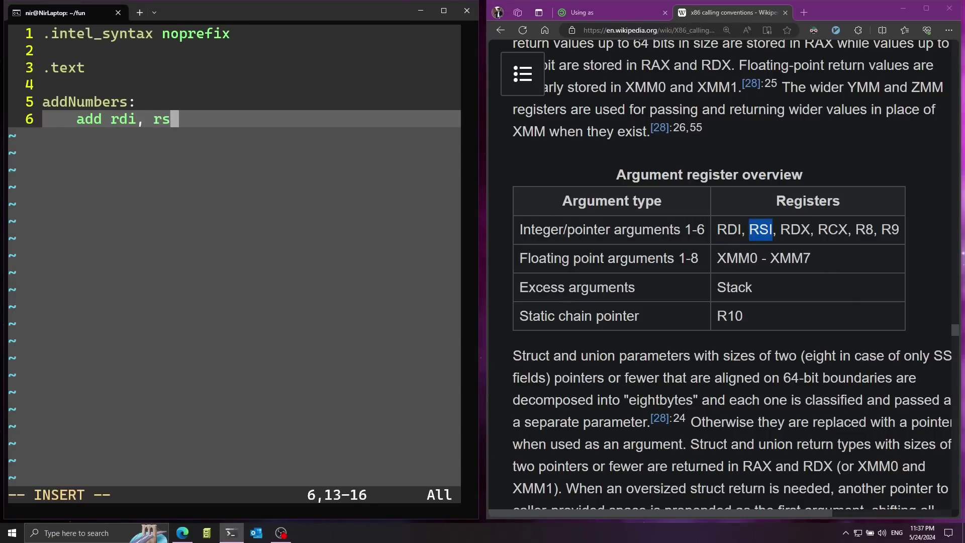
pyautogui.write('i')
pyautogui.press('Return')
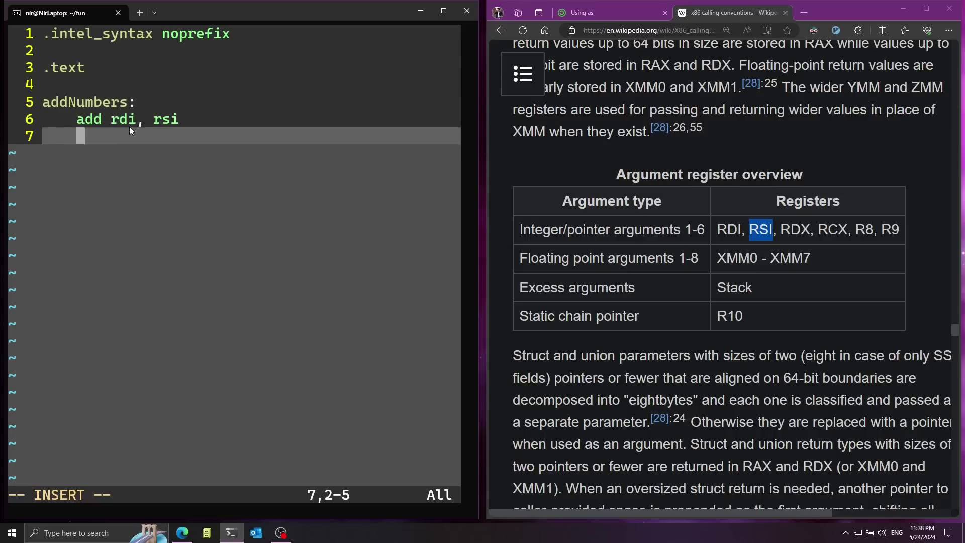
# Step: Add 'mov rax, rdi' and 'ret' to finish the addNumbers body
pyautogui.doubleClick(68, 106)
pyautogui.click(114, 127)
pyautogui.doubleClick(90, 105)
pyautogui.click(128, 121)
pyautogui.write('mov rax, ')
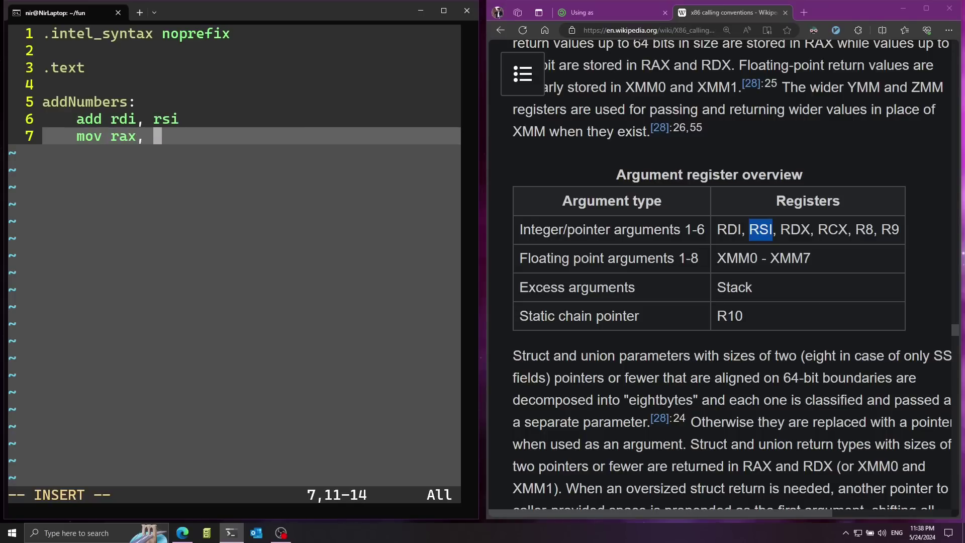
pyautogui.write('rdi')
pyautogui.press('Return')
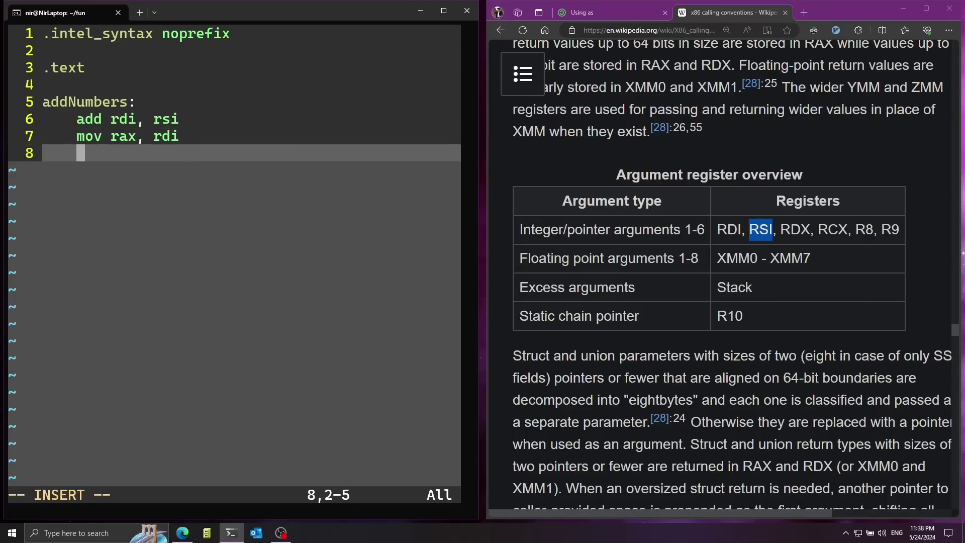
pyautogui.write('ret')
# Step: Add '.global addNumbers' to ext.s, completing the name, and run ':new main.c'
pyautogui.click(45, 50)
pyautogui.press('Return')
pyautogui.press('Tab')
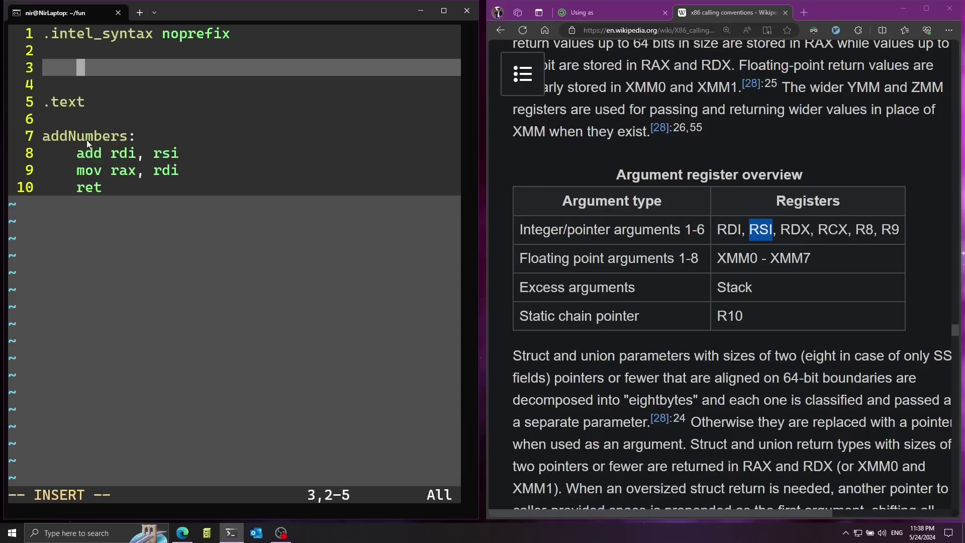
pyautogui.doubleClick(78, 138)
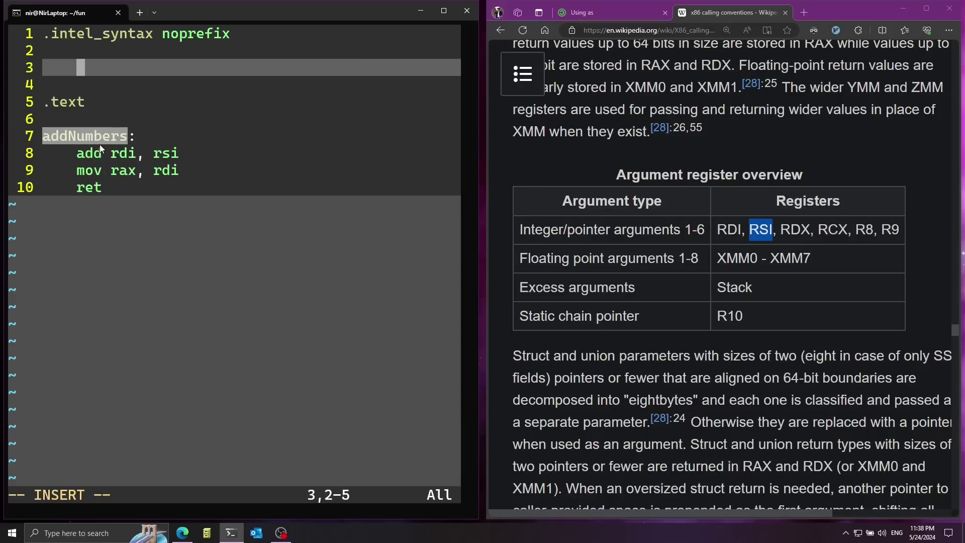
pyautogui.click(115, 133)
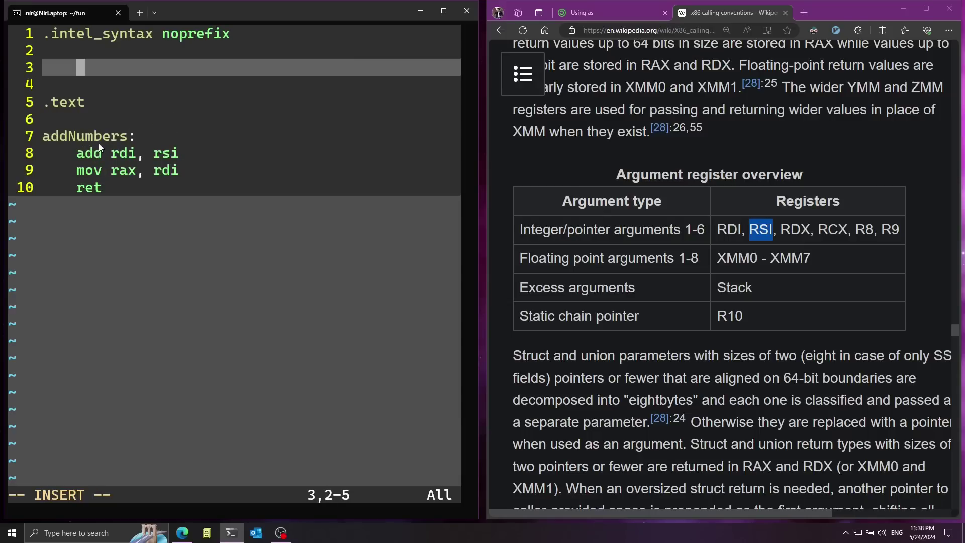
pyautogui.write('.global ')
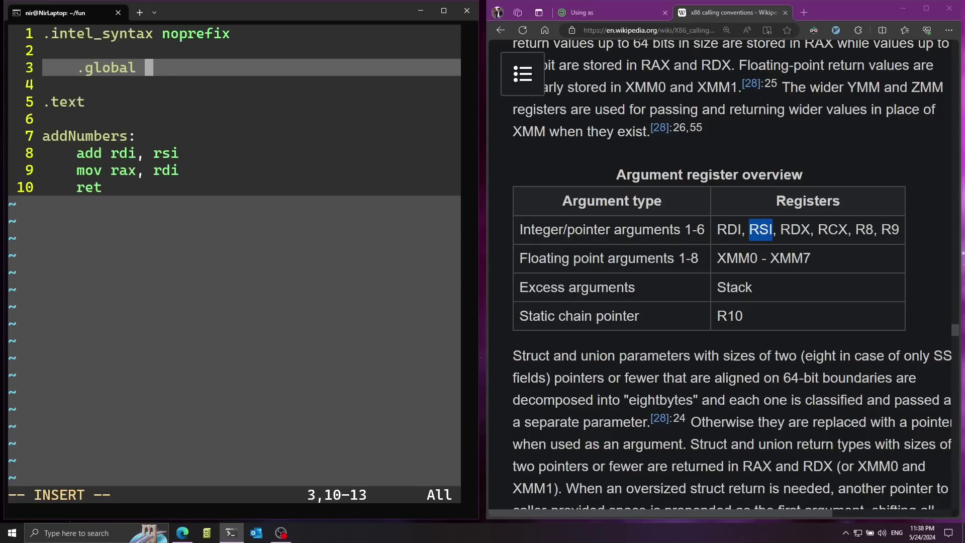
pyautogui.write(' add')
pyautogui.hotkey('ctrl', 'n')
pyautogui.press('Escape')
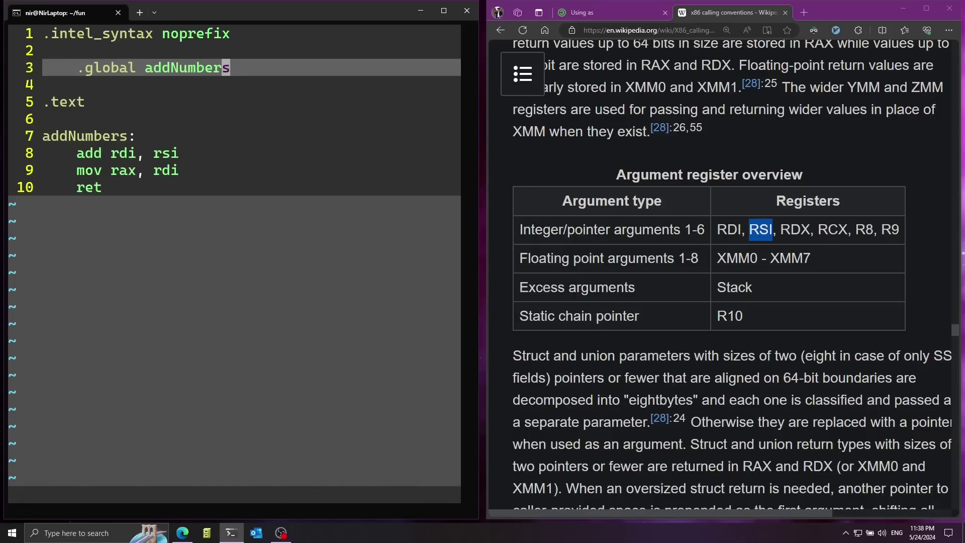
pyautogui.write('<<')
pyautogui.write(':')
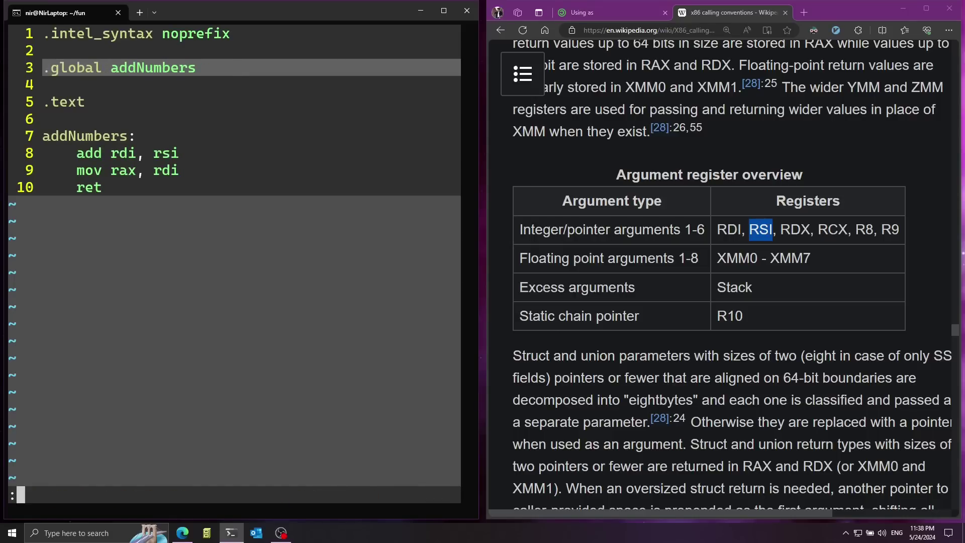
pyautogui.write('n')
pyautogui.write('ew ')
pyautogui.write('main.c')
pyautogui.press('Return')
pyautogui.write('i')
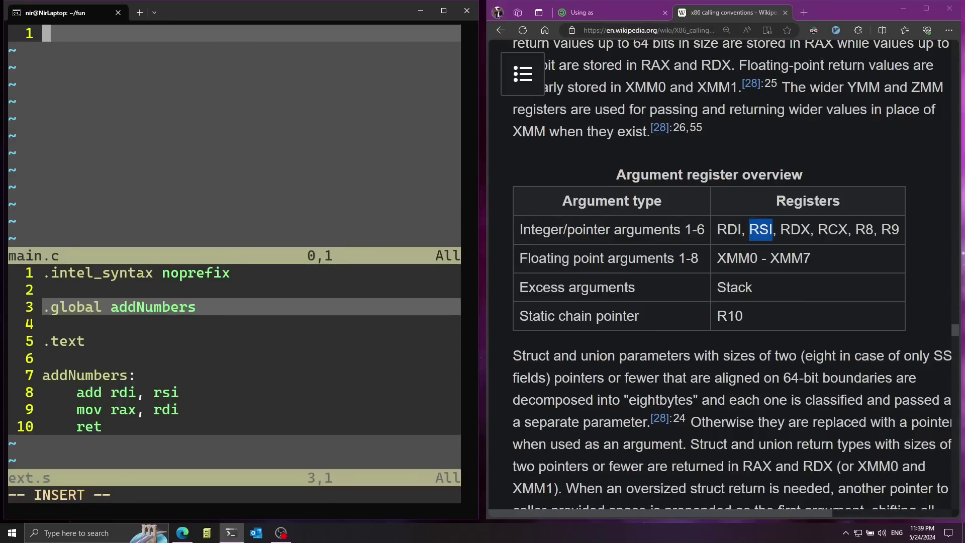
pyautogui.write('#include <stdio')
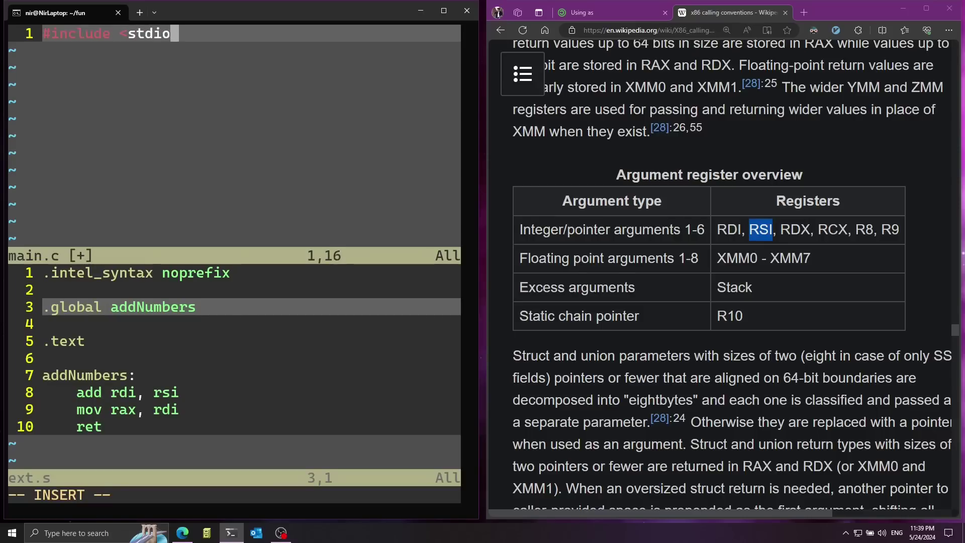
pyautogui.write('.h>')
# Step: Write '#include <stdio.h>' and the prototype 'int addNumbers(int a, int b);' in main.c
pyautogui.press('Return')
pyautogui.press('Return')
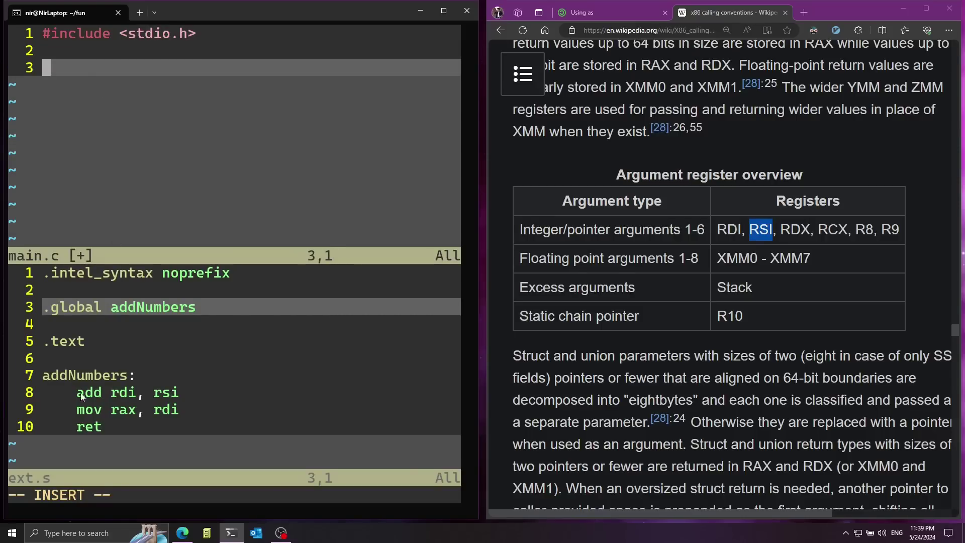
pyautogui.doubleClick(80, 374)
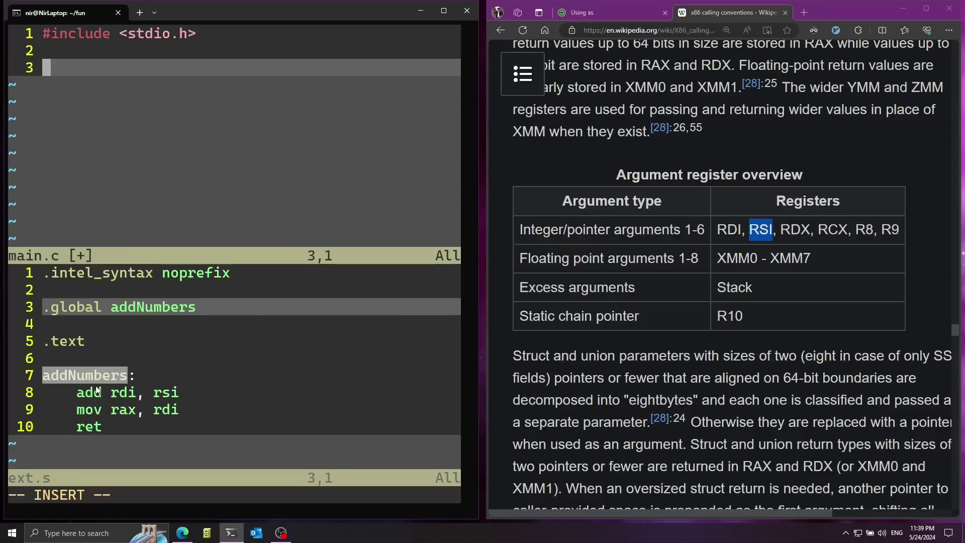
pyautogui.rightClick(106, 196)
pyautogui.write('(')
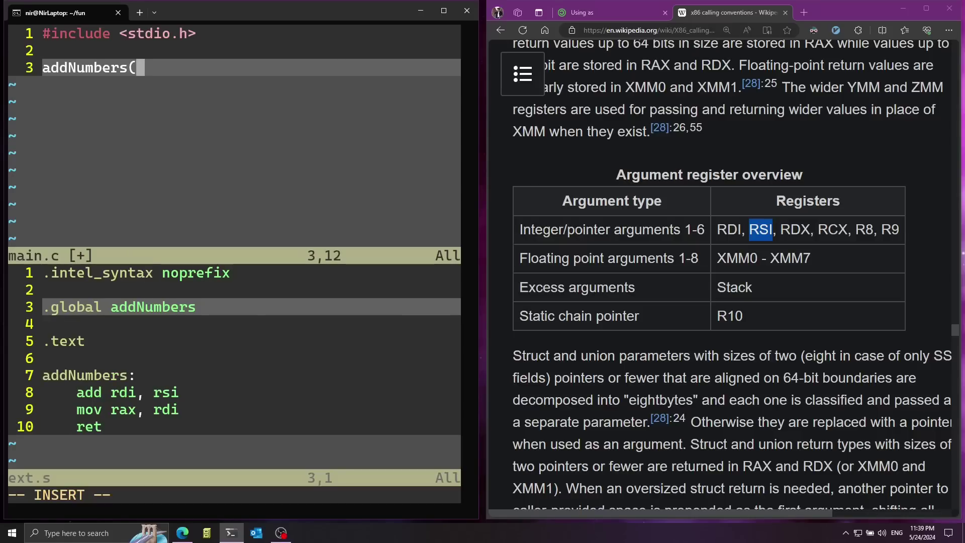
pyautogui.write('int a, ')
pyautogui.write('int b')
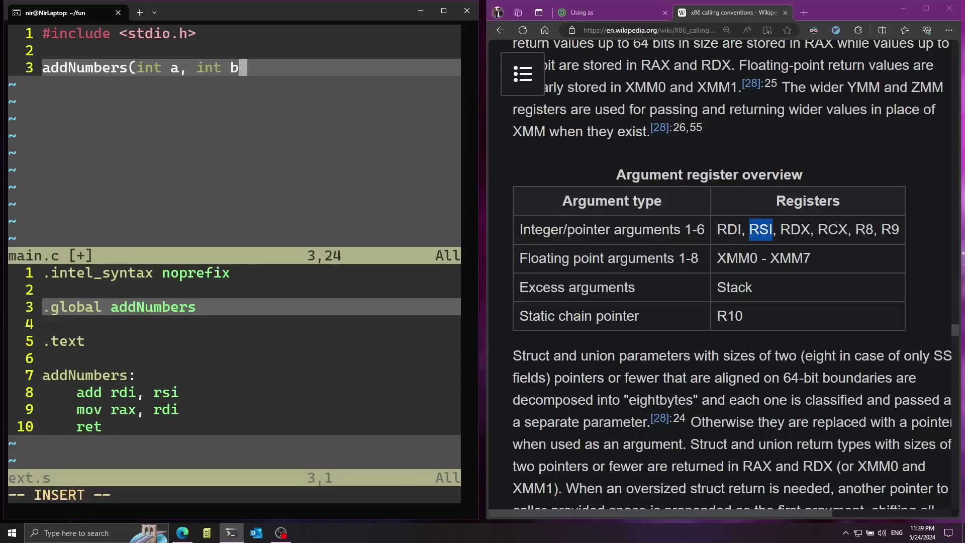
pyautogui.write(')')
pyautogui.press('Escape')
pyautogui.press('0')
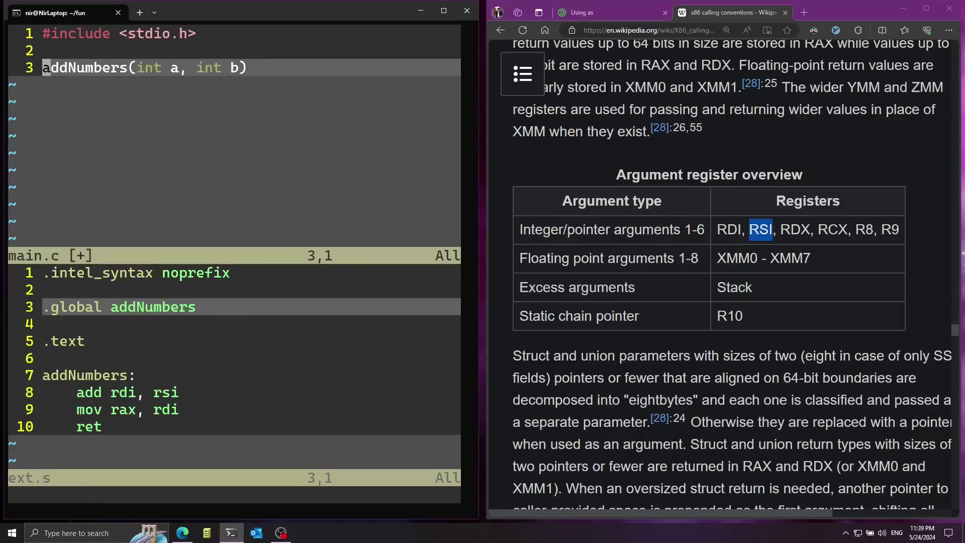
pyautogui.write('iint')
pyautogui.press('Escape')
pyautogui.write('A;')
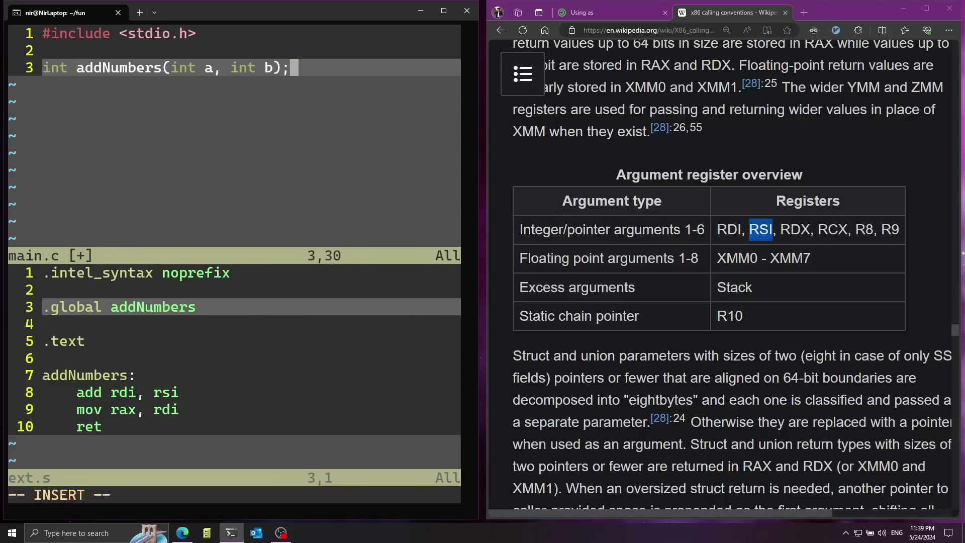
pyautogui.press('Return')
pyautogui.press('Return')
pyautogui.write('int ')
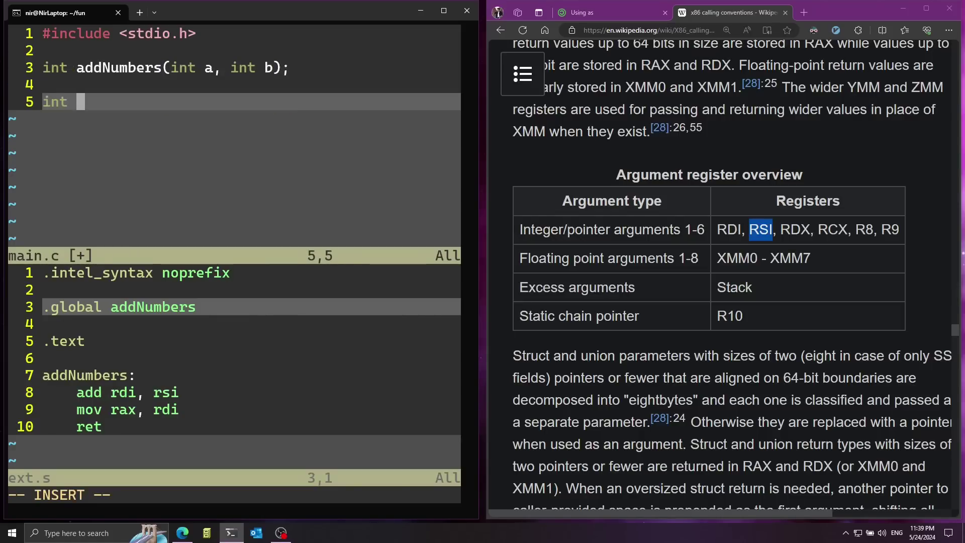
pyautogui.write('main()')
# Step: Write main with printf("SUM of 5+5 is: %d\n", addNumbers(5,5)); and save main.c
pyautogui.press('Return')
pyautogui.write('{ }')
pyautogui.press('Escape')
pyautogui.write('O\tprintf')
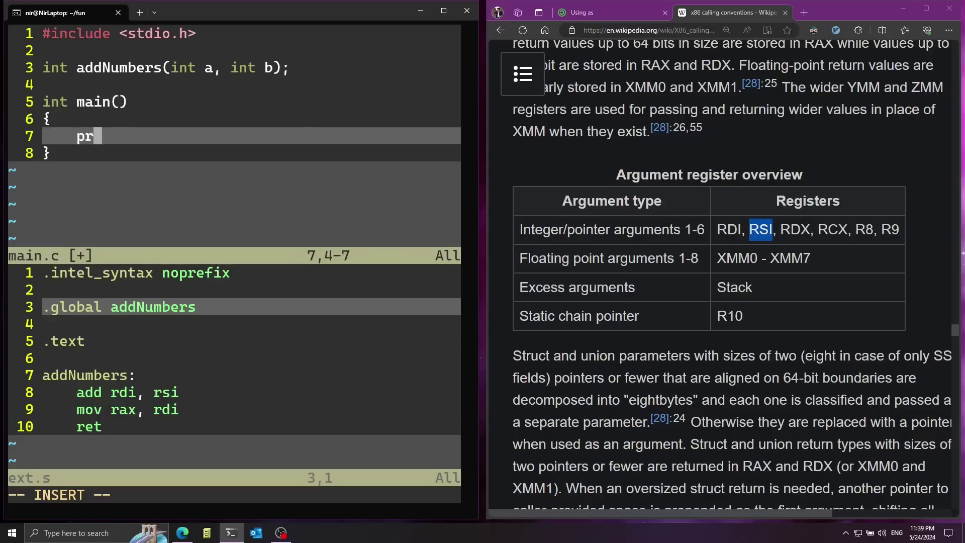
pyautogui.write('("')
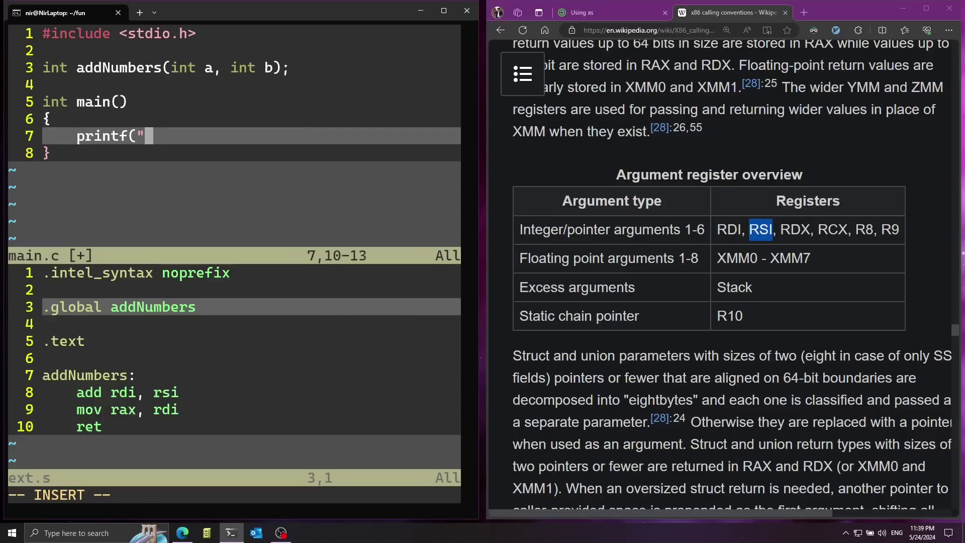
pyautogui.write('SUM of ')
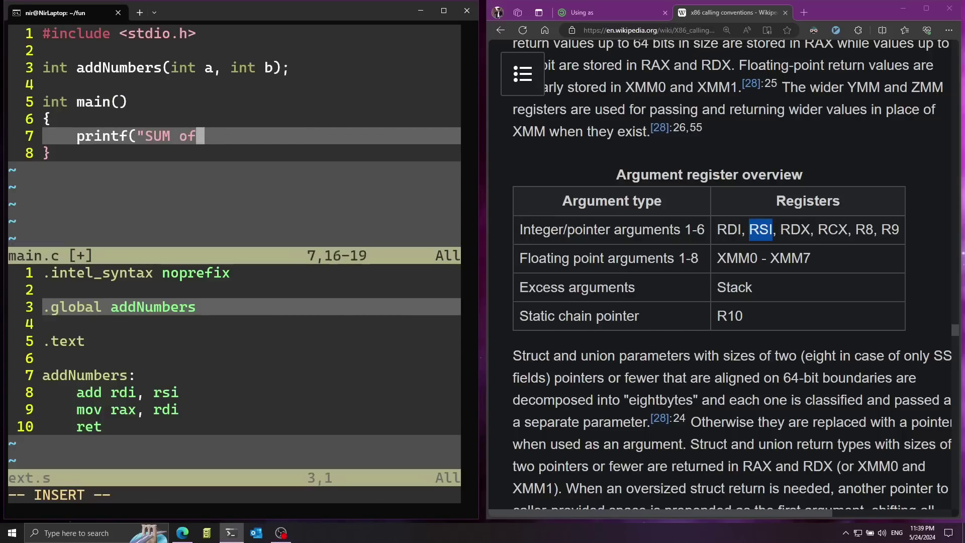
pyautogui.write('5+5')
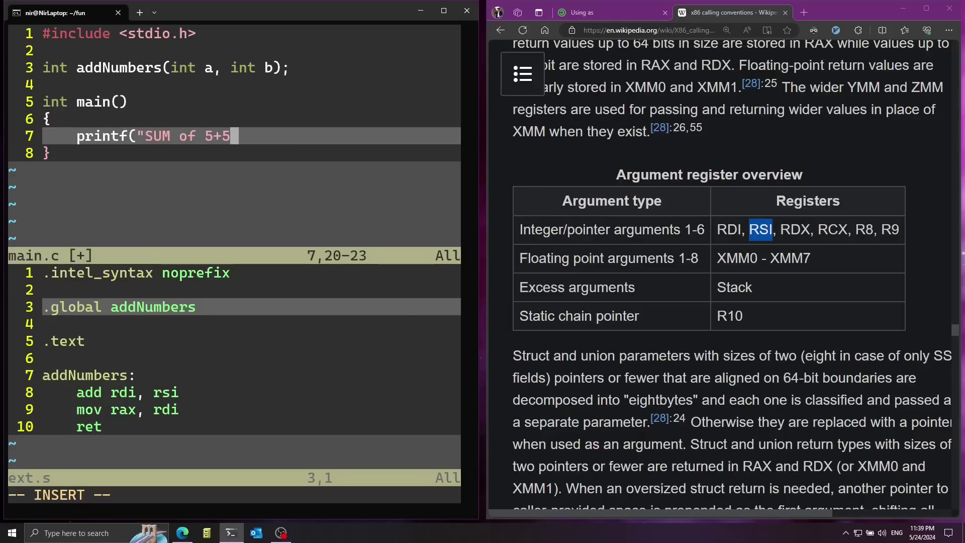
pyautogui.write(' is: %d\\n", ')
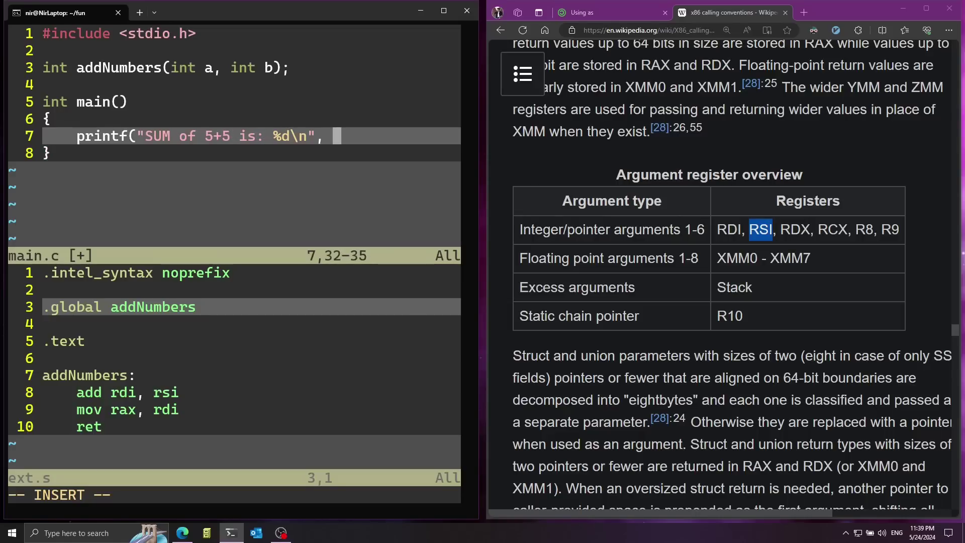
pyautogui.write('addNu')
pyautogui.hotkey('ctrl', 'n')
pyautogui.write('(')
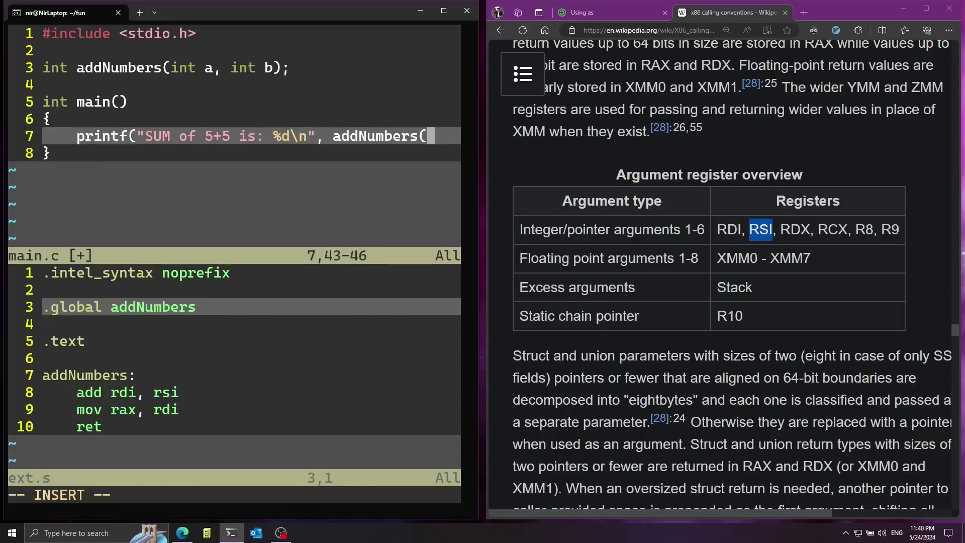
pyautogui.write('5,5))')
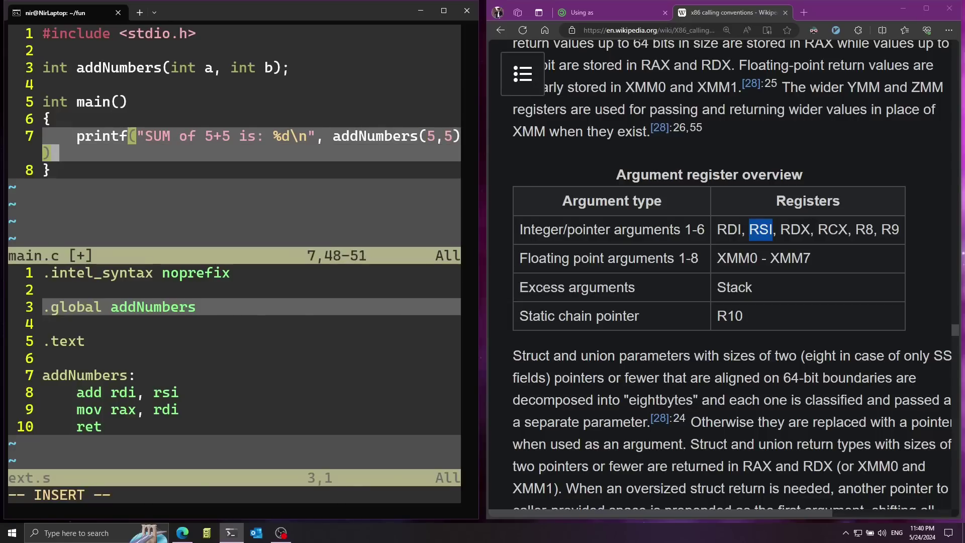
pyautogui.write(';')
pyautogui.press('Escape')
pyautogui.write(':w')
pyautogui.press('Return')
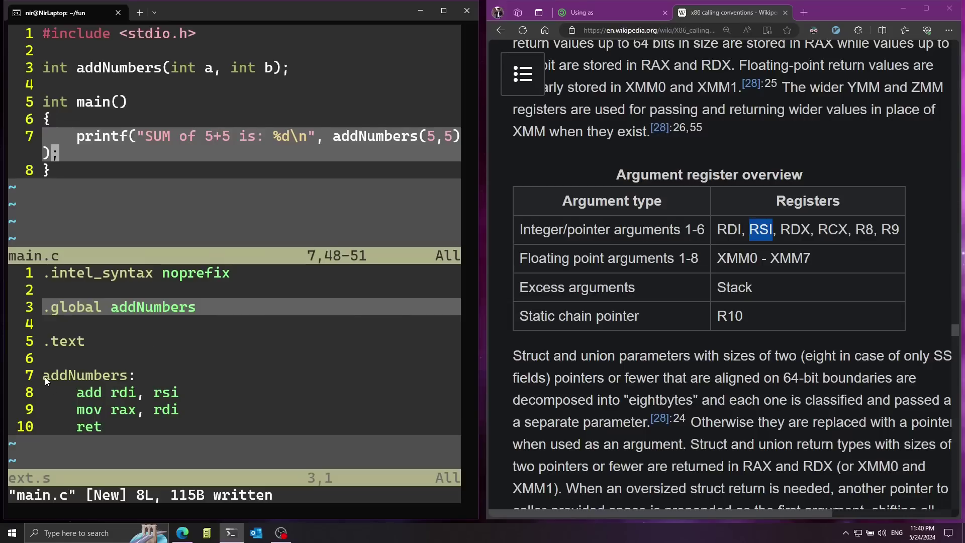
pyautogui.moveTo(44, 377); pyautogui.dragTo(136, 411)
pyautogui.click(241, 301)
pyautogui.write(':term')
# Step: Open a :term shell split and run 'as ext.s -o ext.o'
pyautogui.press('Return')
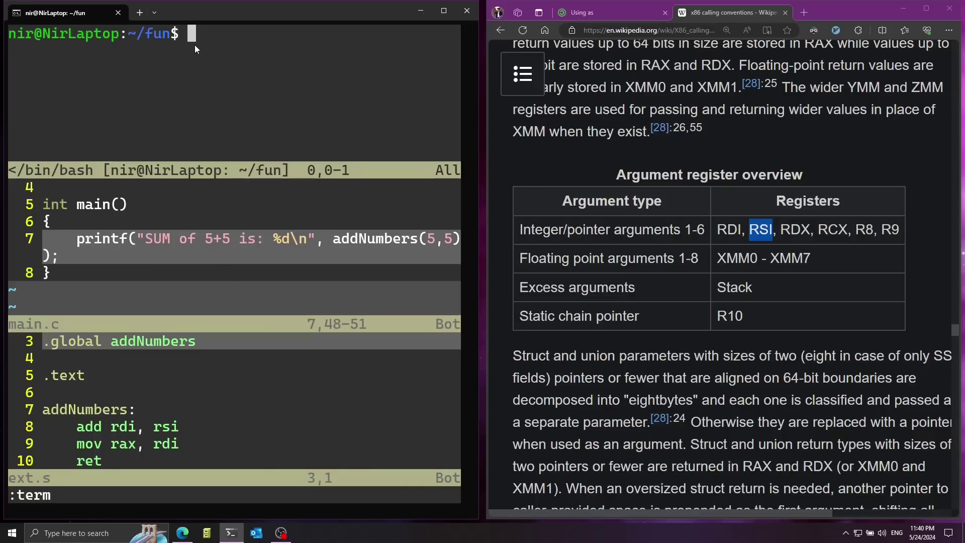
pyautogui.write('as')
pyautogui.write(' ext')
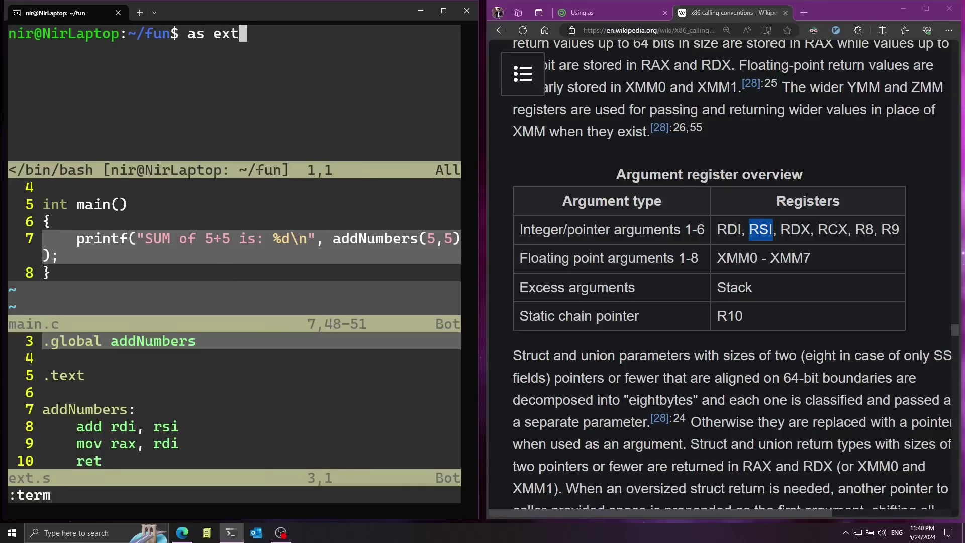
pyautogui.write('.s -o')
pyautogui.write(' ext.o')
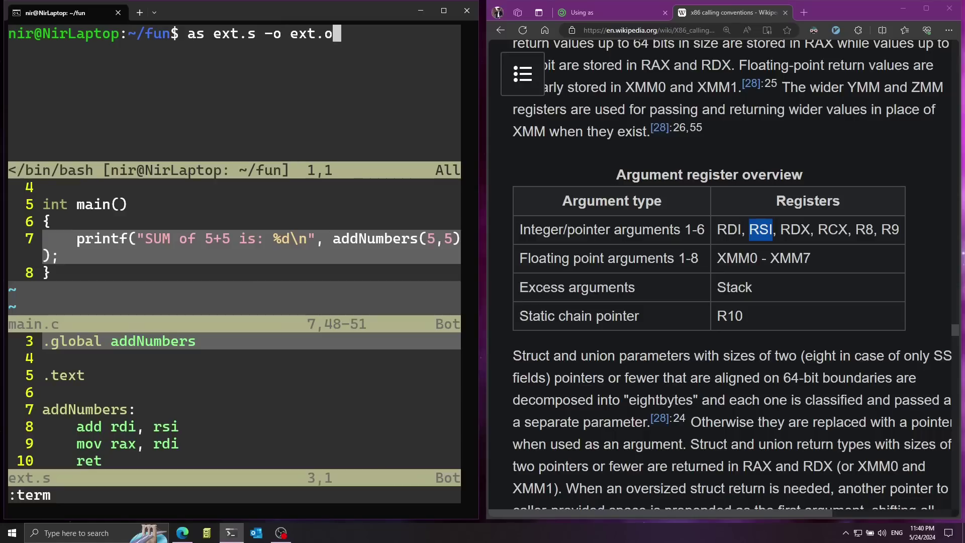
pyautogui.press('Return')
pyautogui.doubleClick(311, 34)
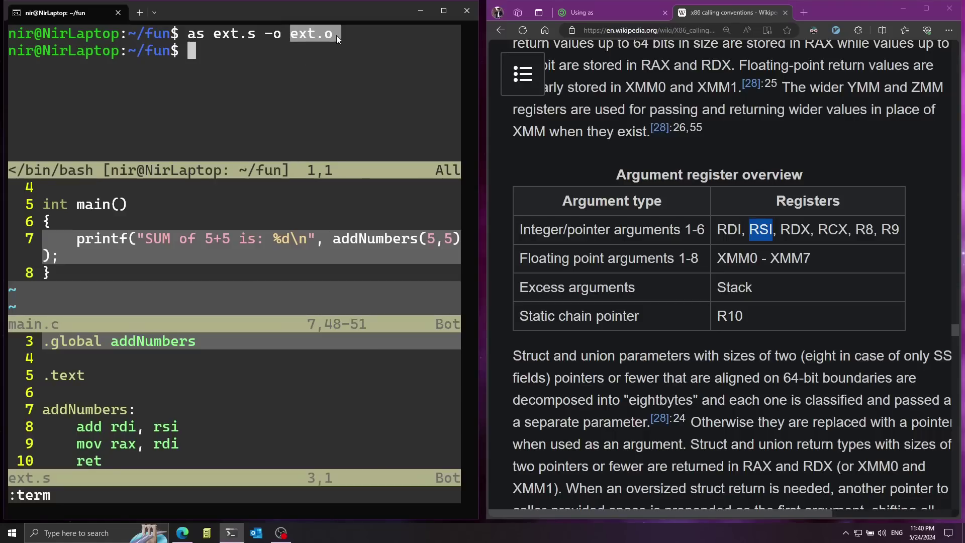
pyautogui.click(329, 54)
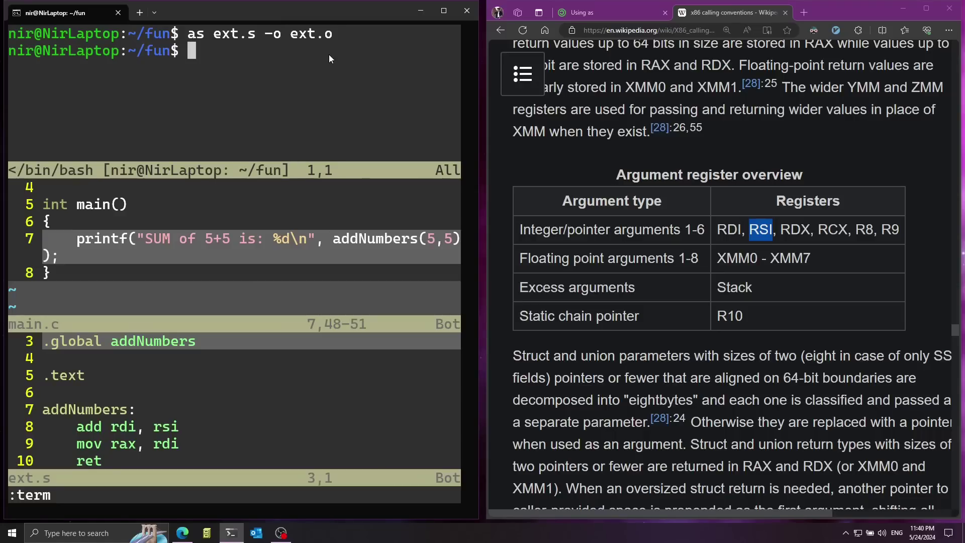
pyautogui.write('g')
pyautogui.write('cc m')
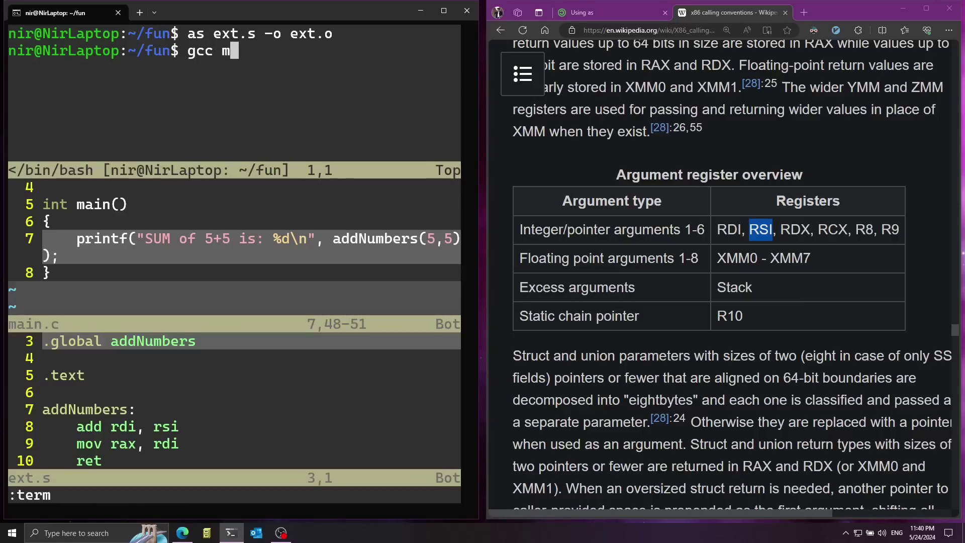
pyautogui.write('ain.c ext.')
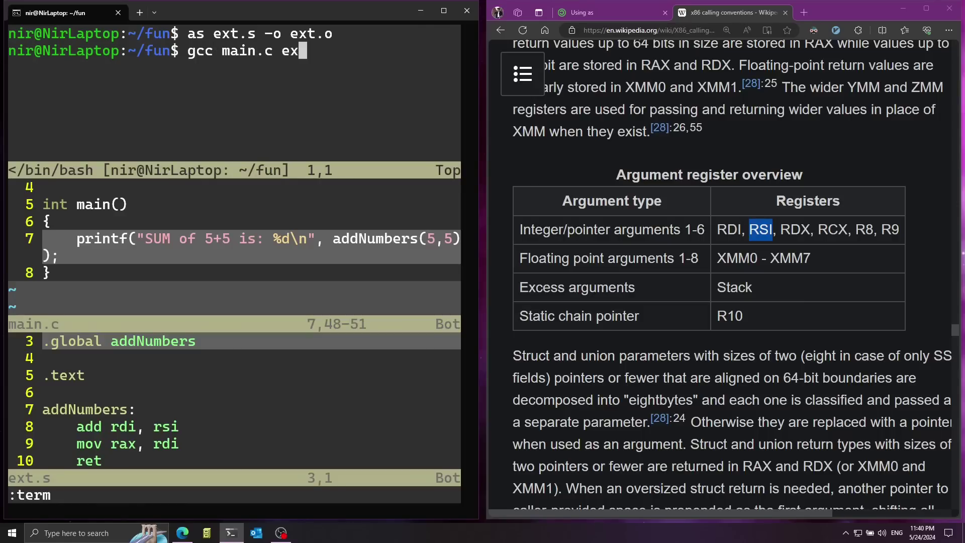
pyautogui.write('o ')
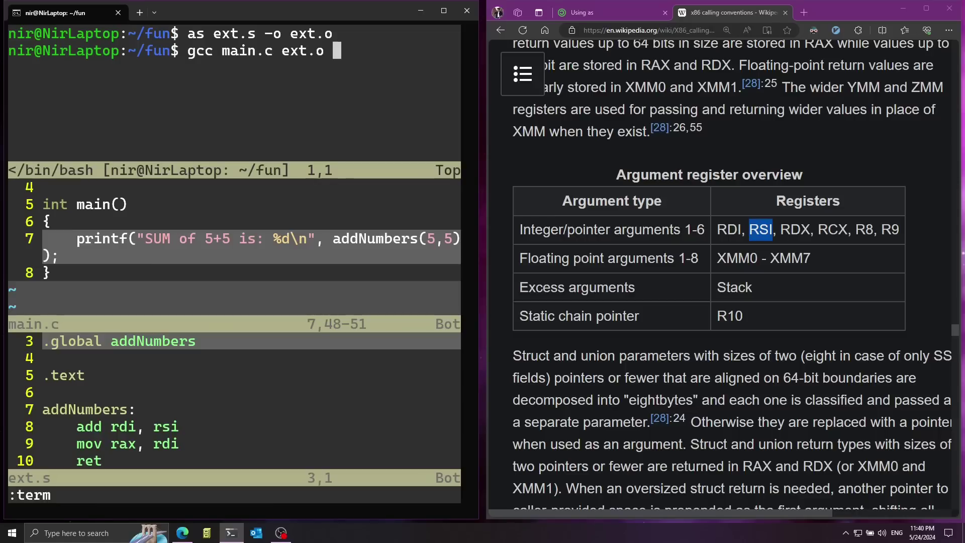
pyautogui.write('-')
pyautogui.write('z noexec')
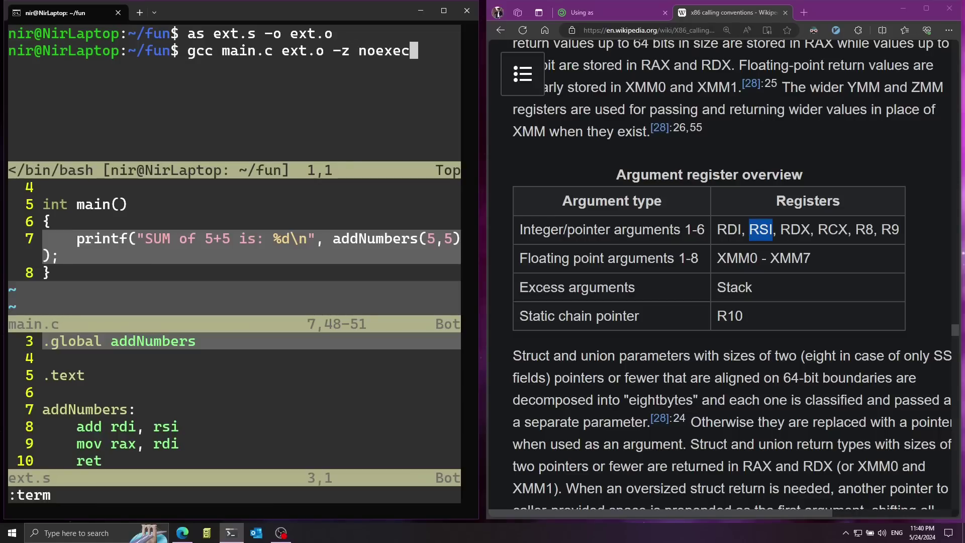
pyautogui.write('stack')
# Step: Enter 'gcc main.c ext.o -z noexecstack' at the terminal split prompt
pyautogui.moveTo(335, 53); pyautogui.dragTo(444, 57)
pyautogui.click(444, 58)
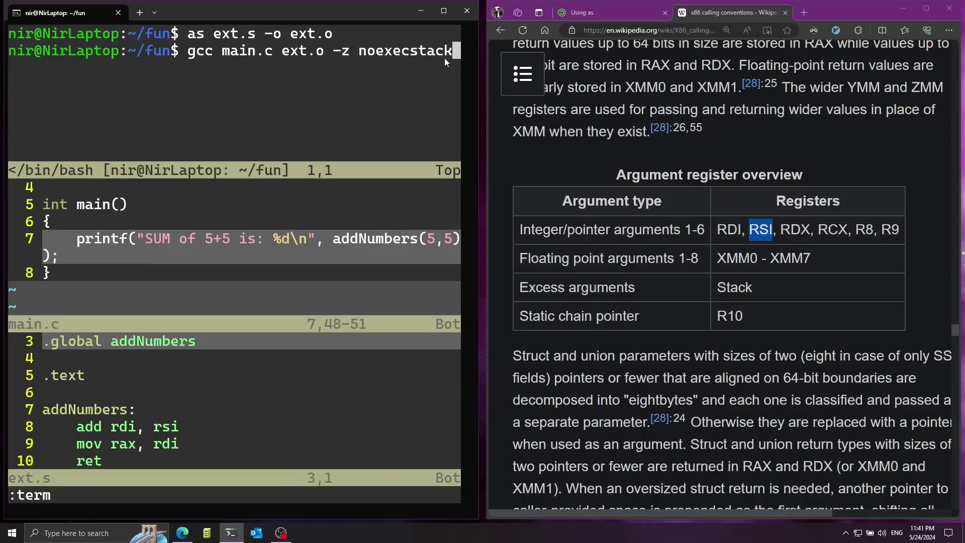
# Step: Link main.c with ext.o, run ./a.out, and highlight the printed 'SUM of 5+5 is: 10' line
pyautogui.press('Return')
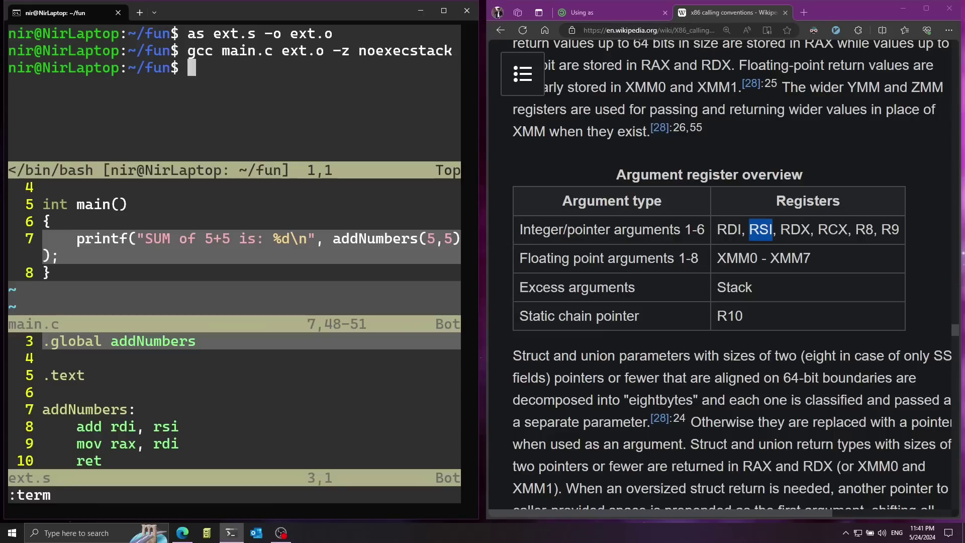
pyautogui.write('./a.out')
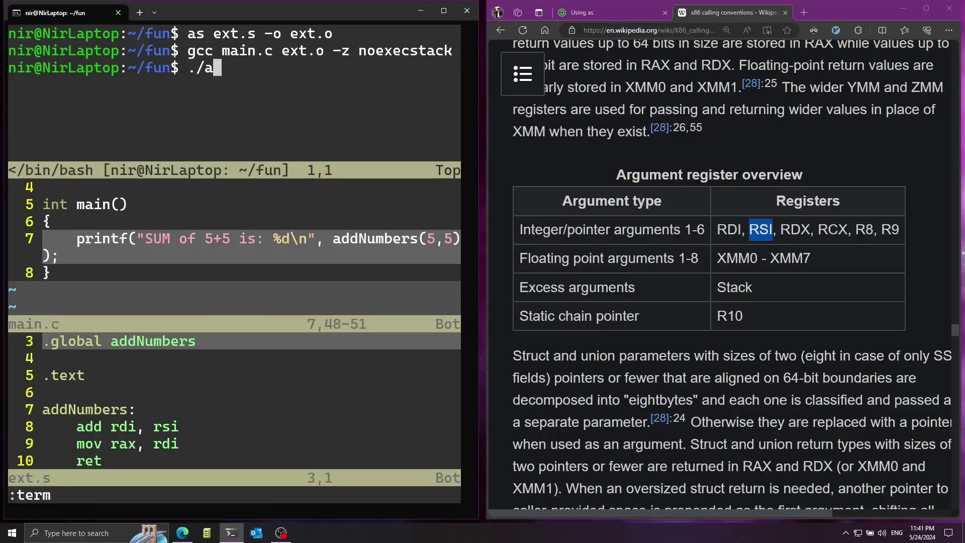
pyautogui.press('Return')
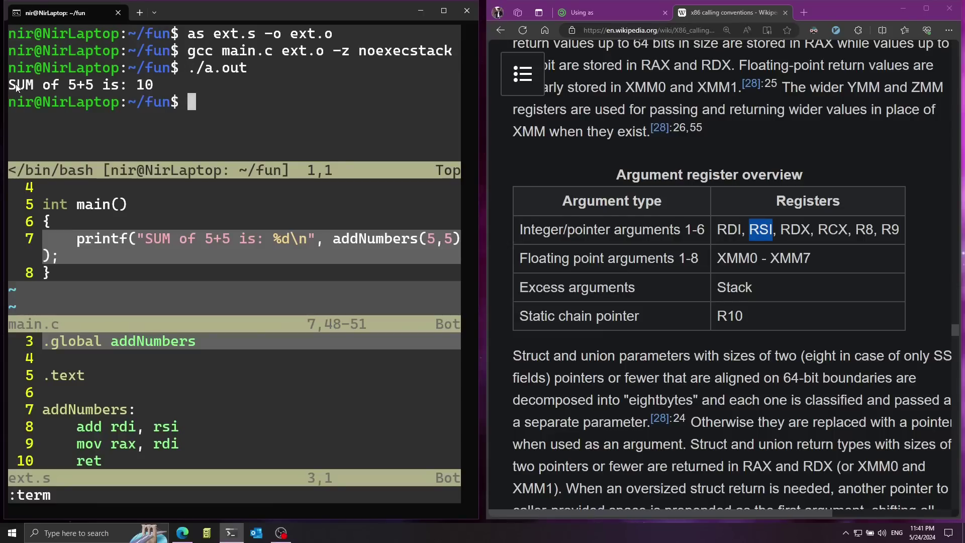
pyautogui.moveTo(9, 84); pyautogui.dragTo(178, 91)
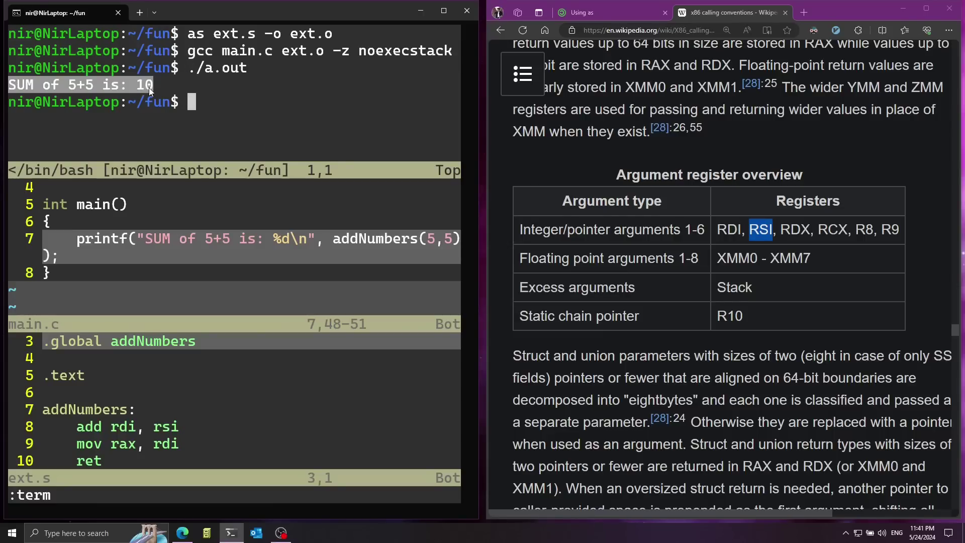